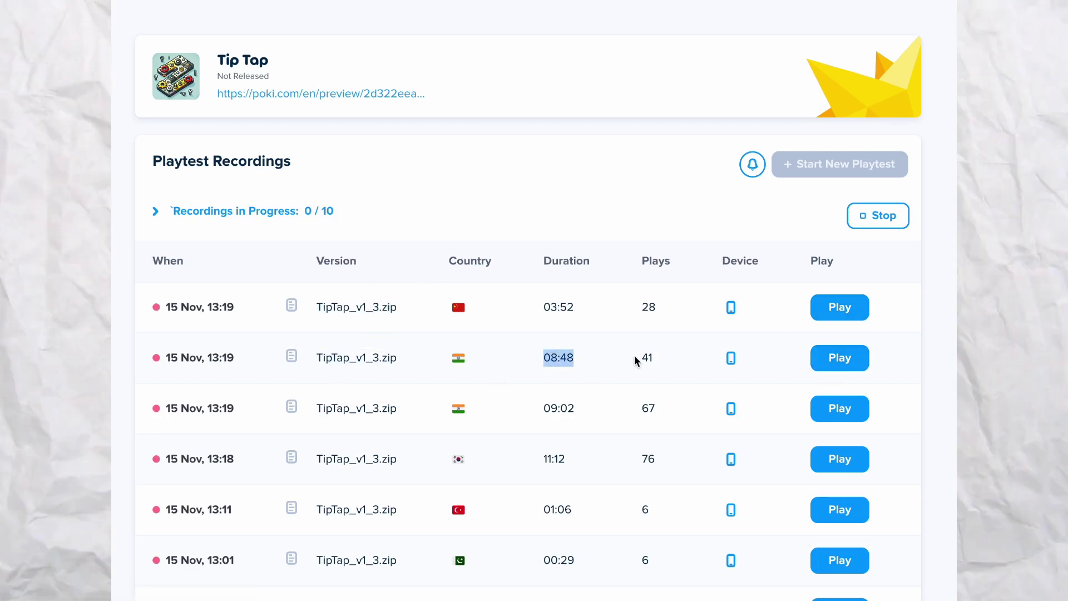
- Play a Tip Tap playtest recording at 2x speed
click(839, 458)
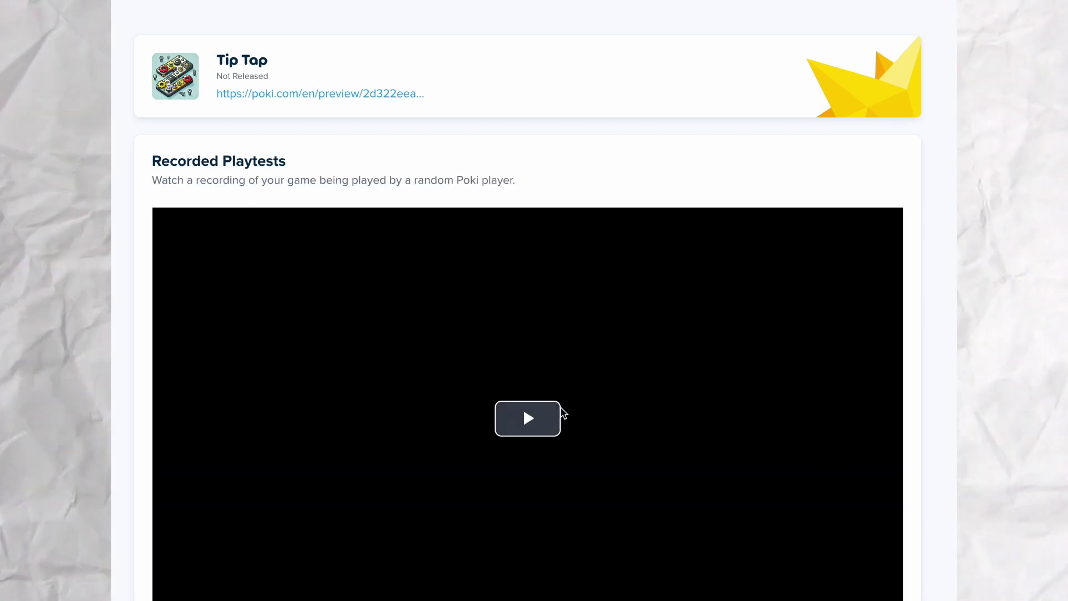
click(559, 414)
scroll(622, 409, down, 1)
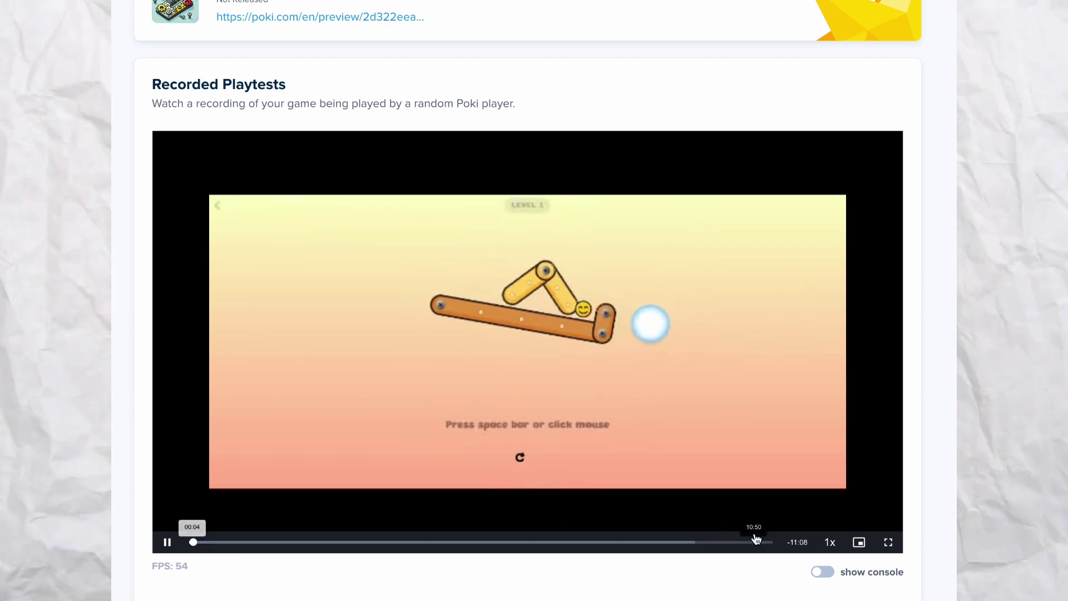
click(830, 543)
click(830, 463)
- Skip through the recording from 01:24 ahead to level 17 near its end
click(264, 542)
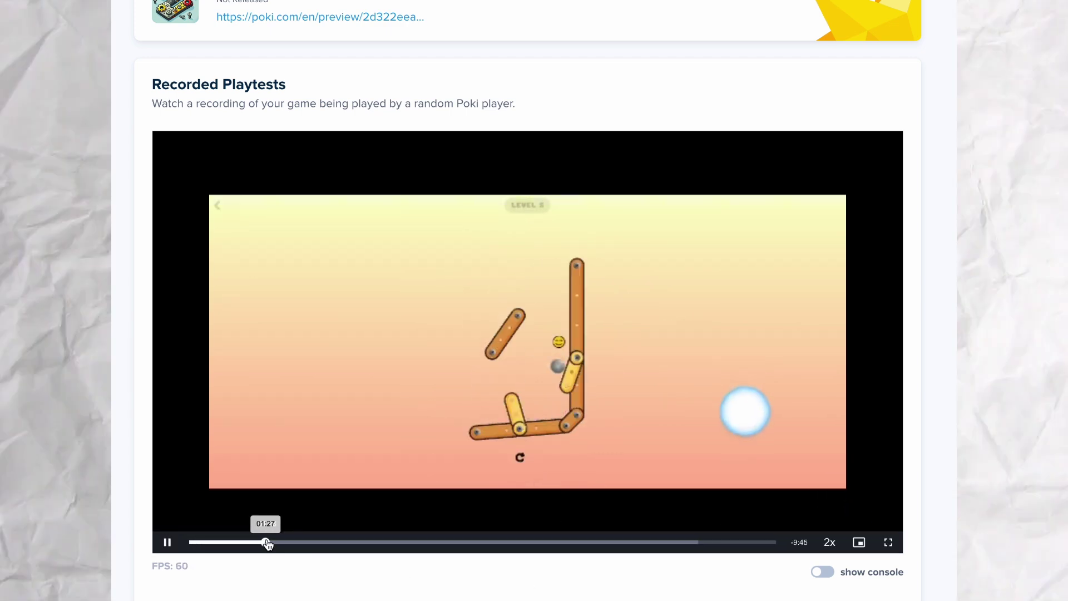
click(302, 543)
click(358, 543)
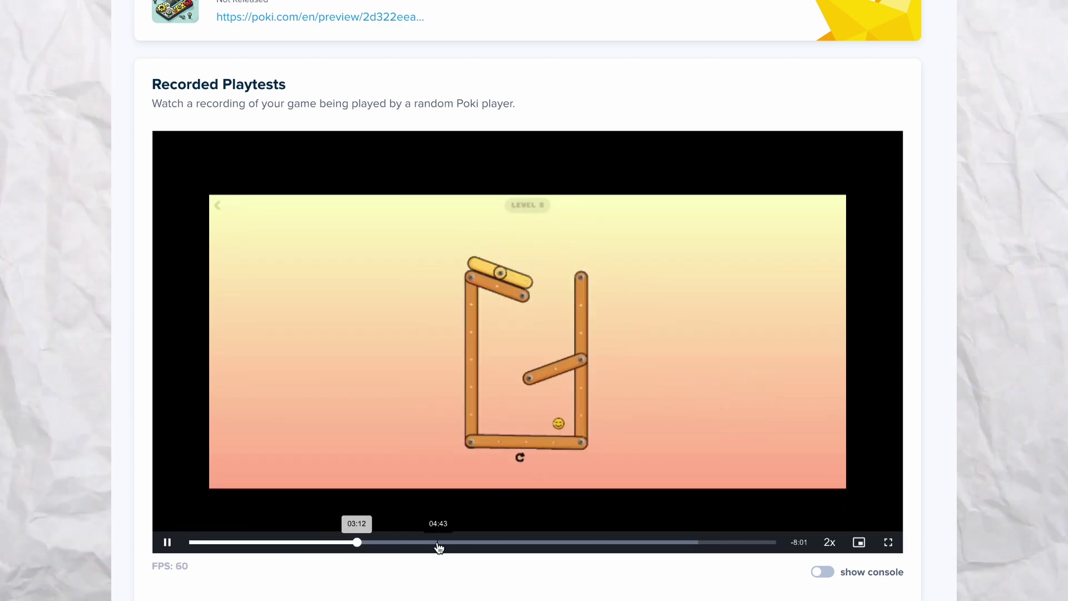
click(493, 542)
click(604, 543)
click(687, 543)
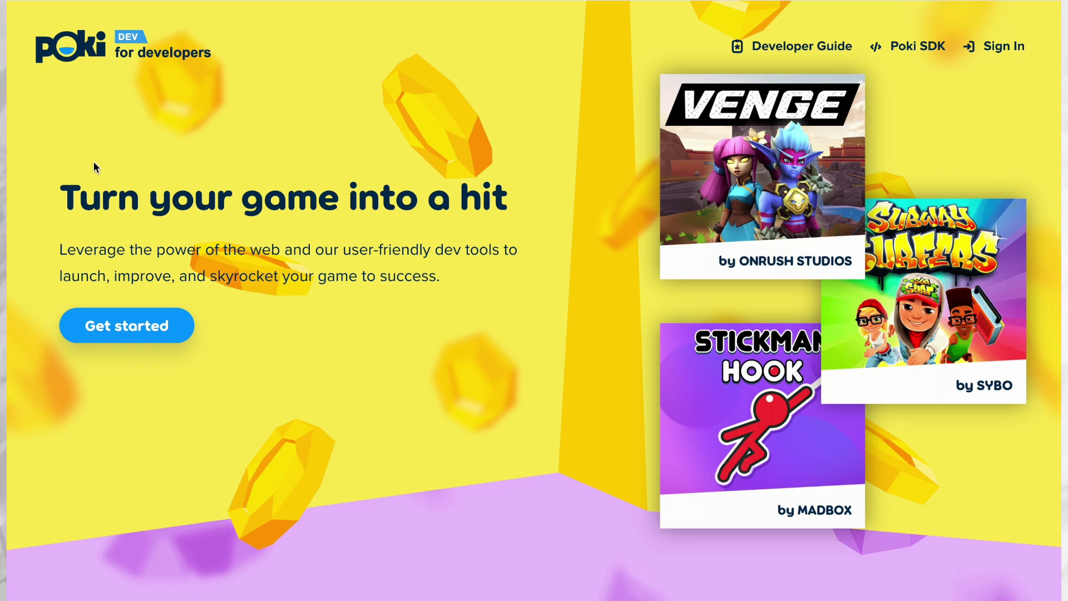
- Highlight the homepage heading, the 'Instant feedback with zero effort' heading and the Poki Playtesting description
drag(135, 195, 438, 272)
scroll(397, 269, down, 15)
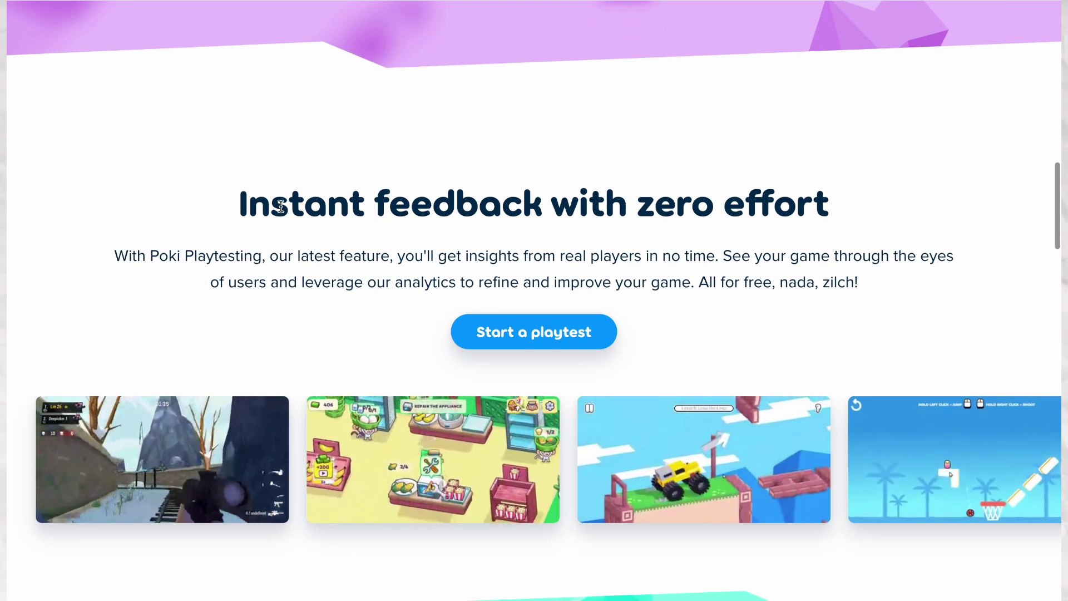
drag(249, 203, 799, 226)
drag(261, 206, 301, 272)
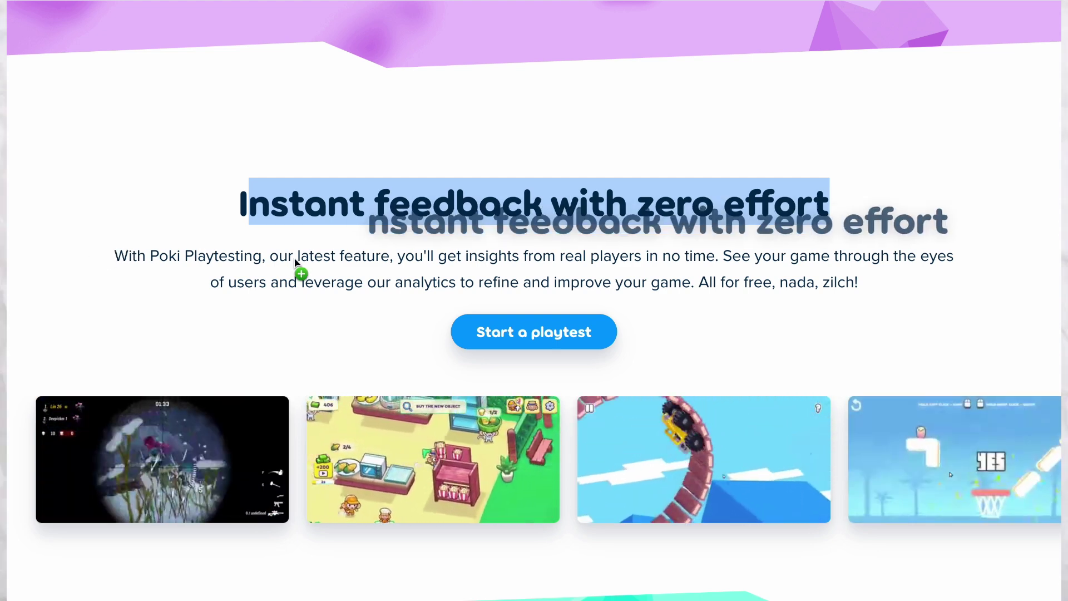
click(178, 258)
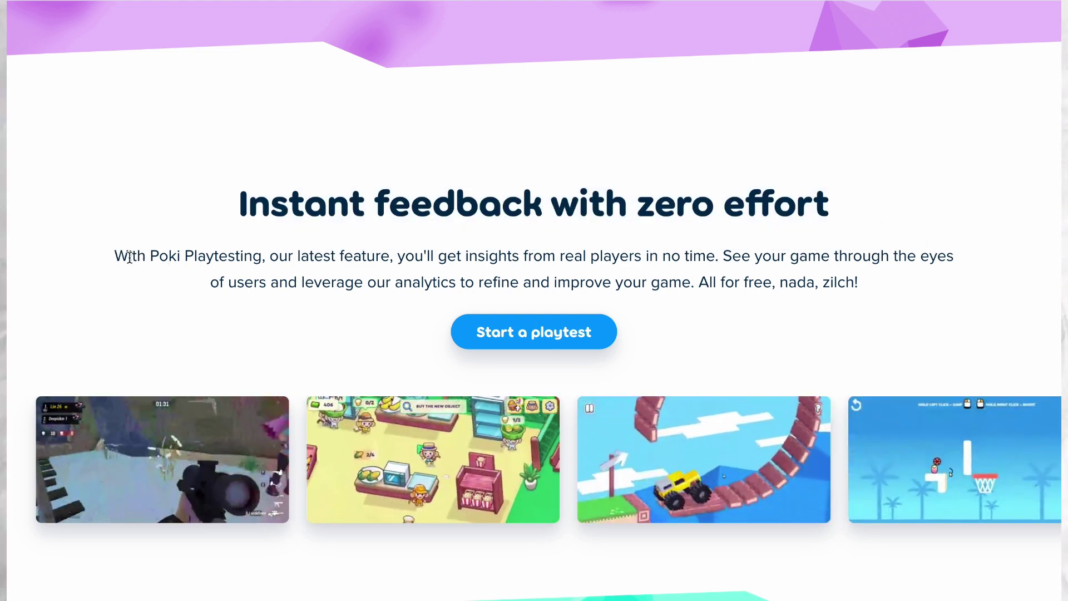
drag(127, 253, 873, 287)
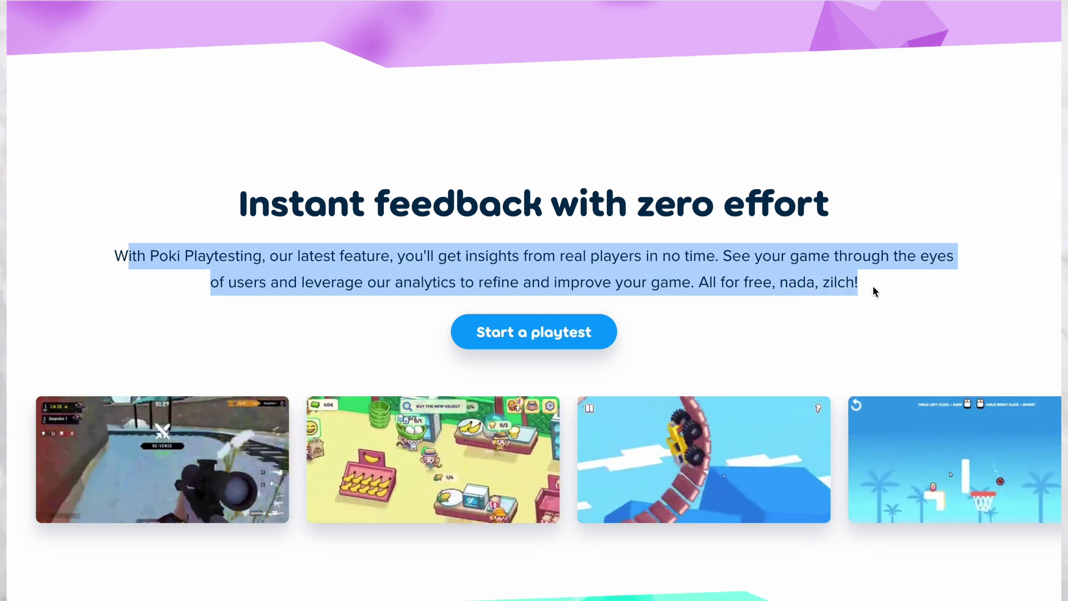
click(544, 349)
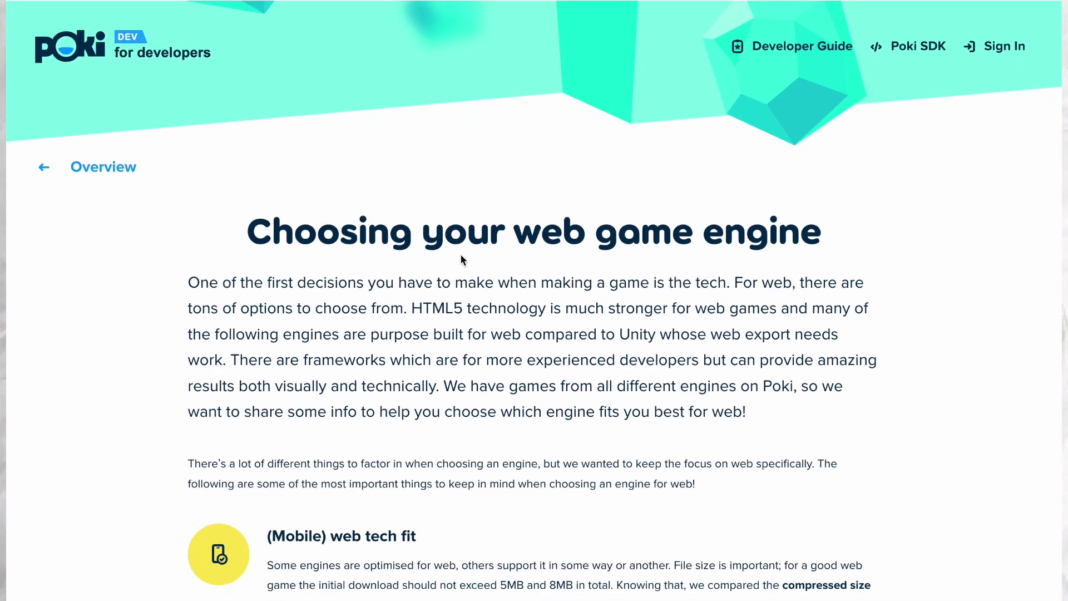
- Read the 'Choosing your web game engine' guide from Construct 3 down to Stencyl
triple_click(459, 245)
scroll(445, 304, down, 15)
scroll(466, 299, down, 10)
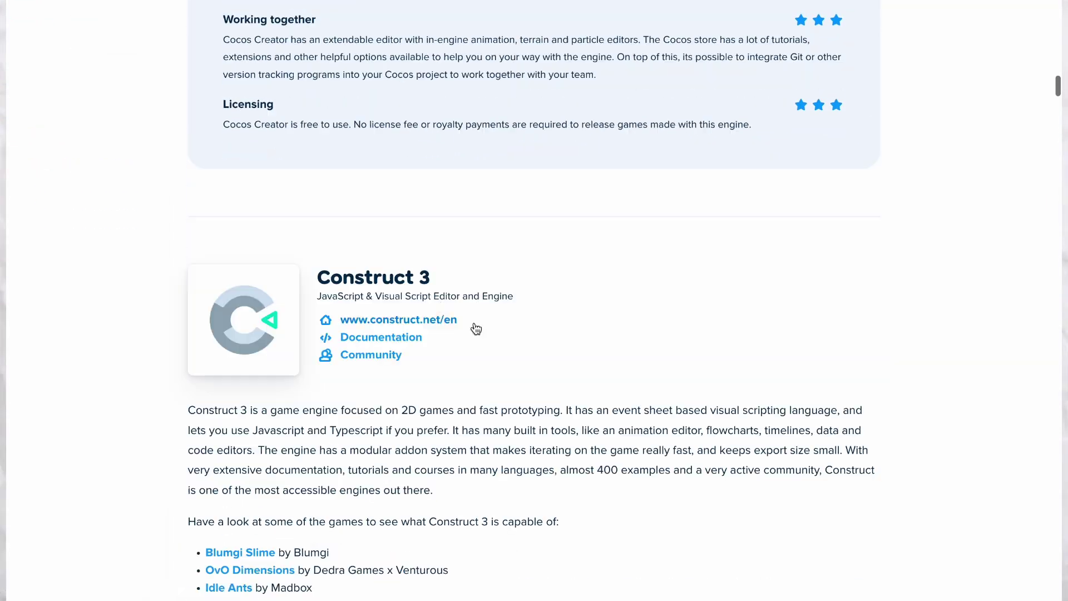
triple_click(370, 162)
scroll(392, 262, down, 20)
scroll(389, 247, down, 20)
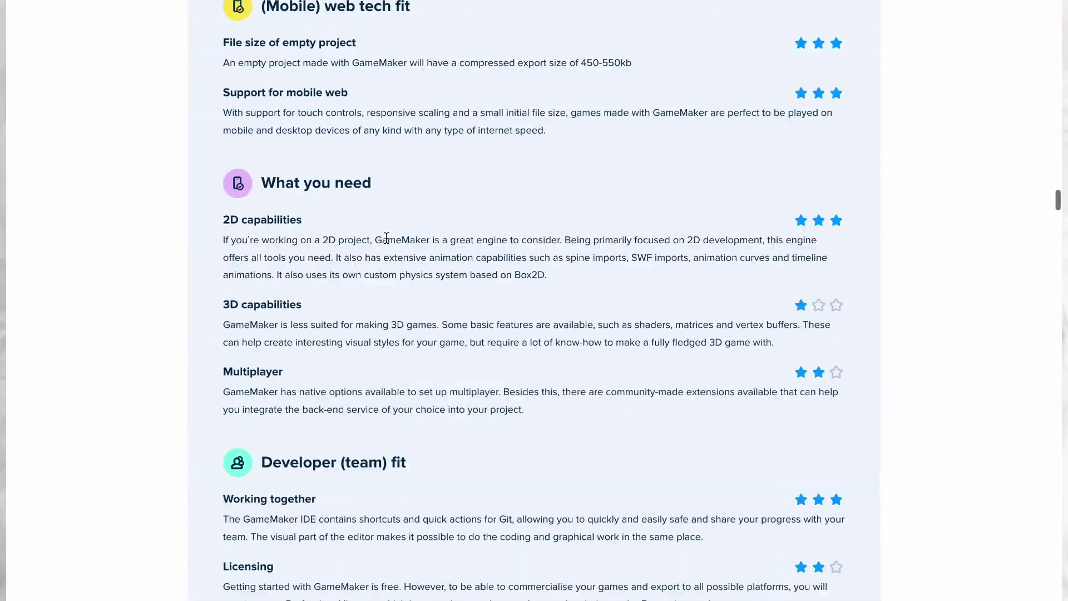
scroll(360, 347, down, 20)
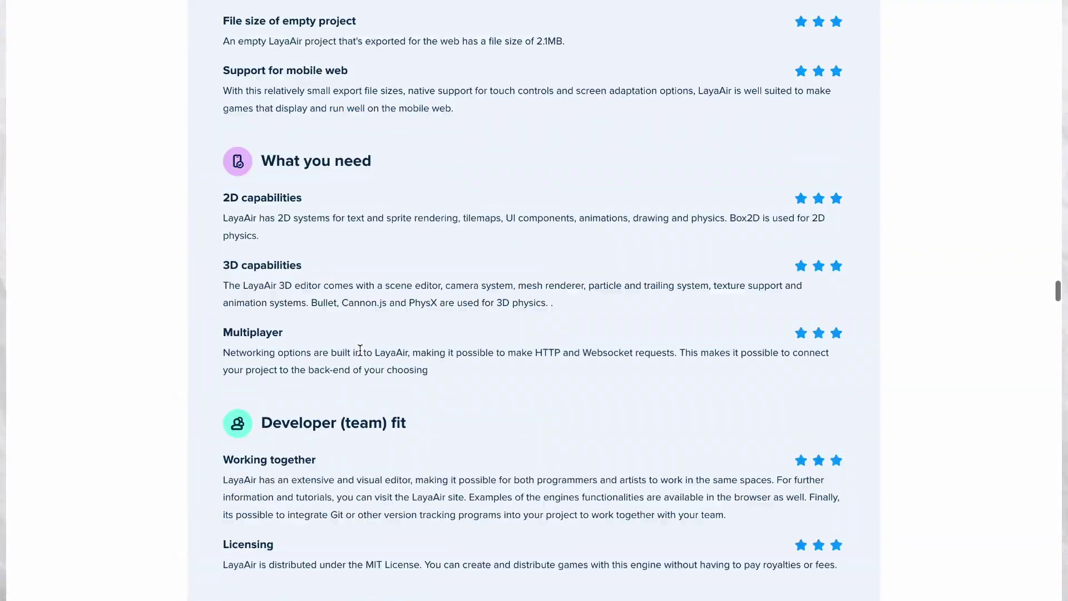
scroll(360, 268, down, 15)
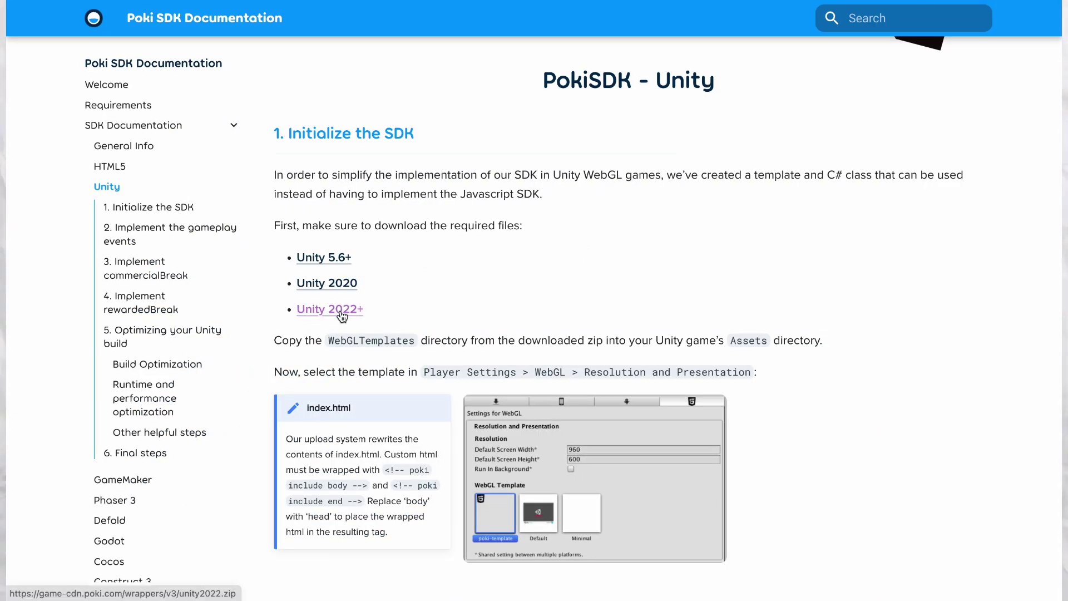
- Save the Unity 2022+ SDK package to the Desktop
click(333, 374)
click(296, 203)
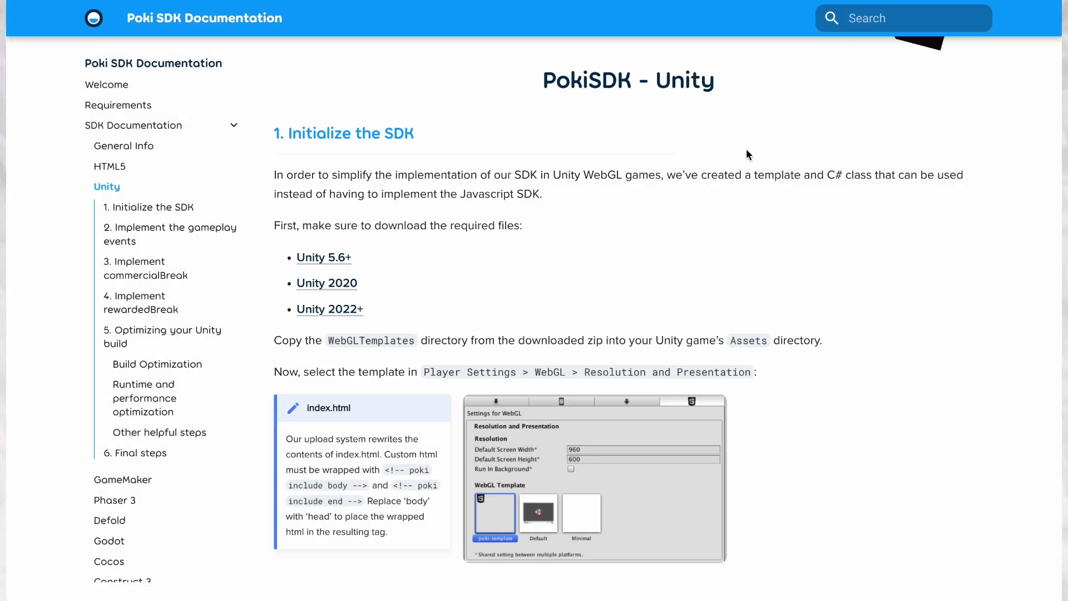
scroll(686, 263, down, 3)
scroll(686, 263, down, 6)
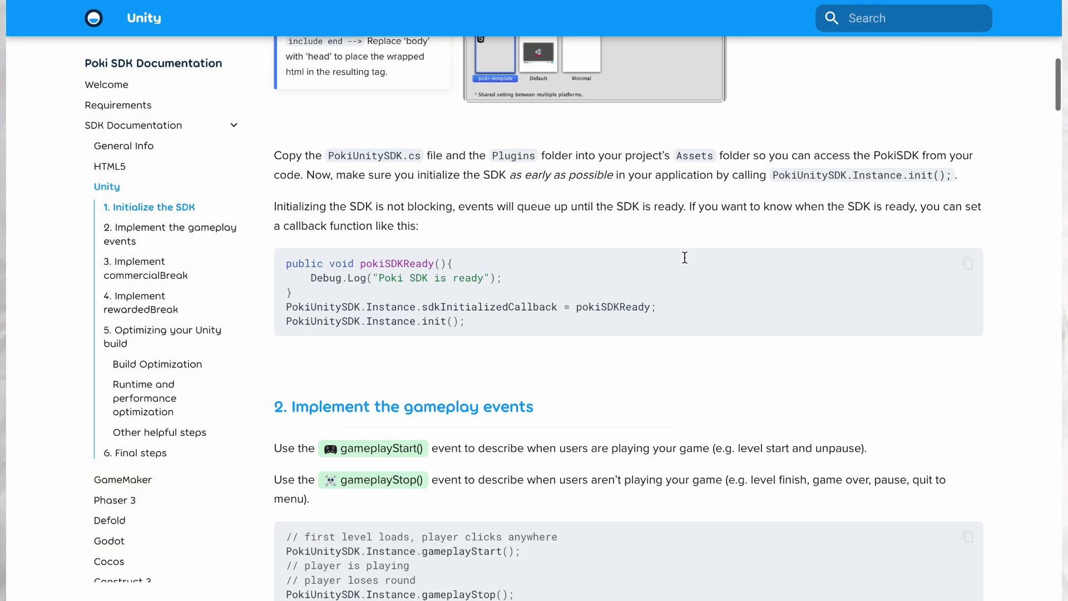
- Read the Unity setup code sections down to rewardedBreak
drag(286, 250, 393, 258)
drag(279, 288, 477, 305)
click(477, 306)
scroll(342, 222, down, 3)
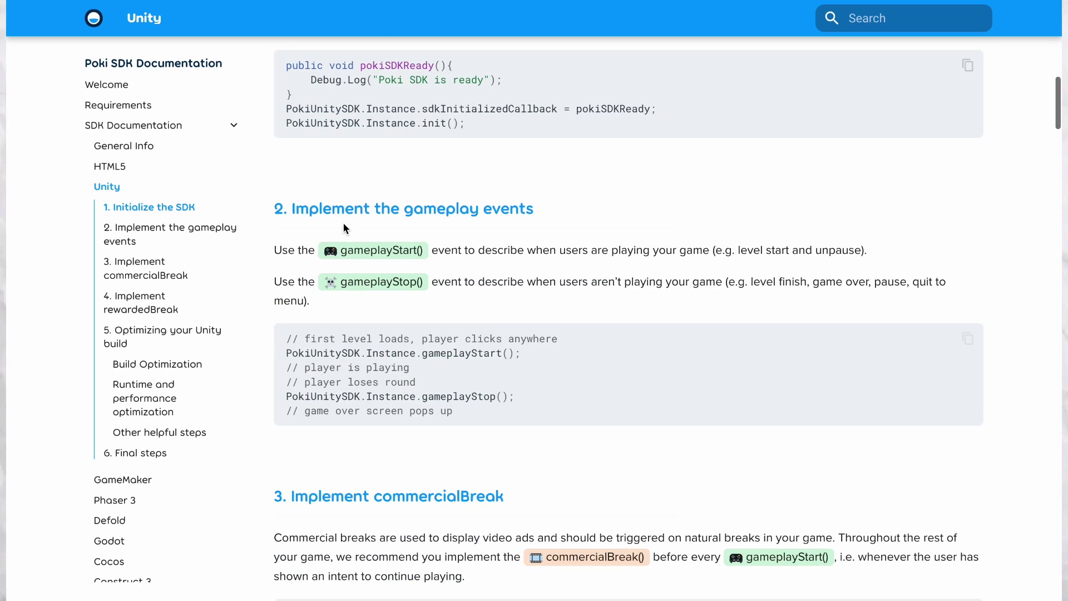
scroll(516, 412, down, 15)
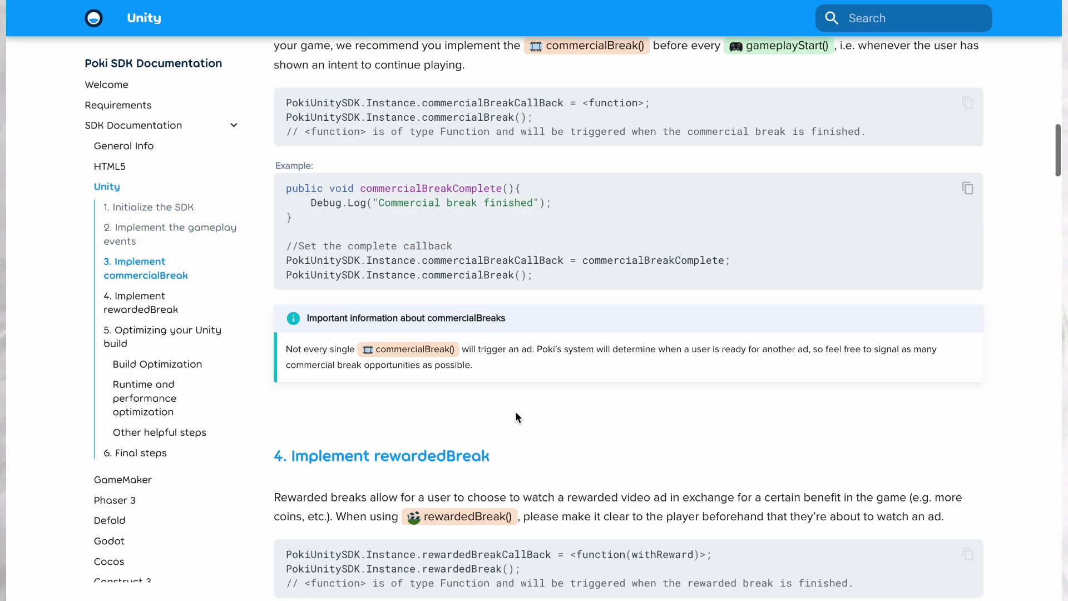
- Add Plugins, PokiUnitySDK.cs and WebGLTemplates to Assets, then zip the web build as TipTap_Poki.zip
drag(443, 374, 286, 322)
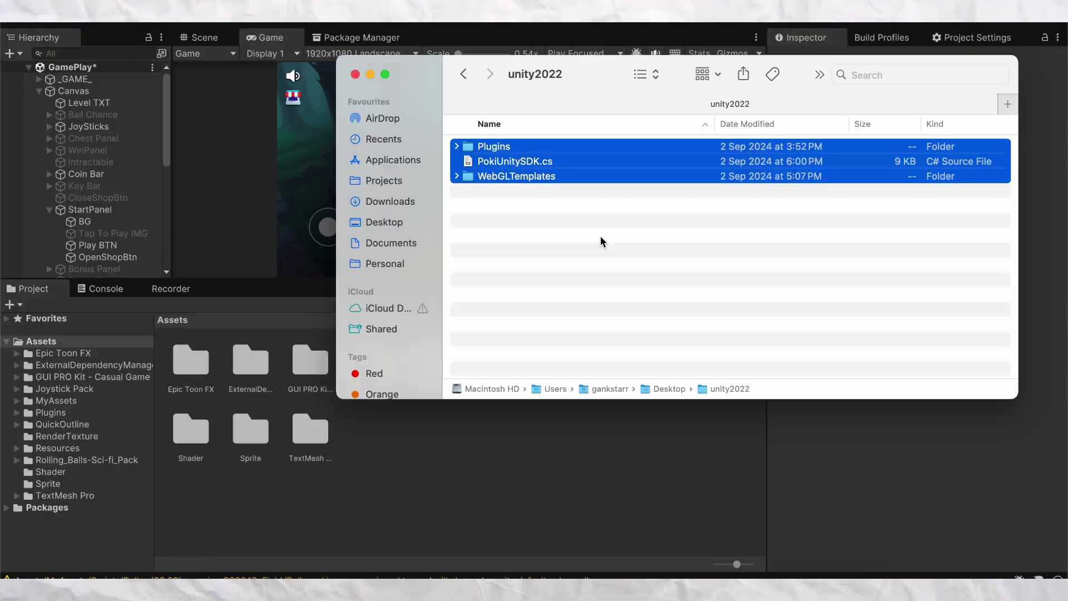
drag(525, 161, 439, 492)
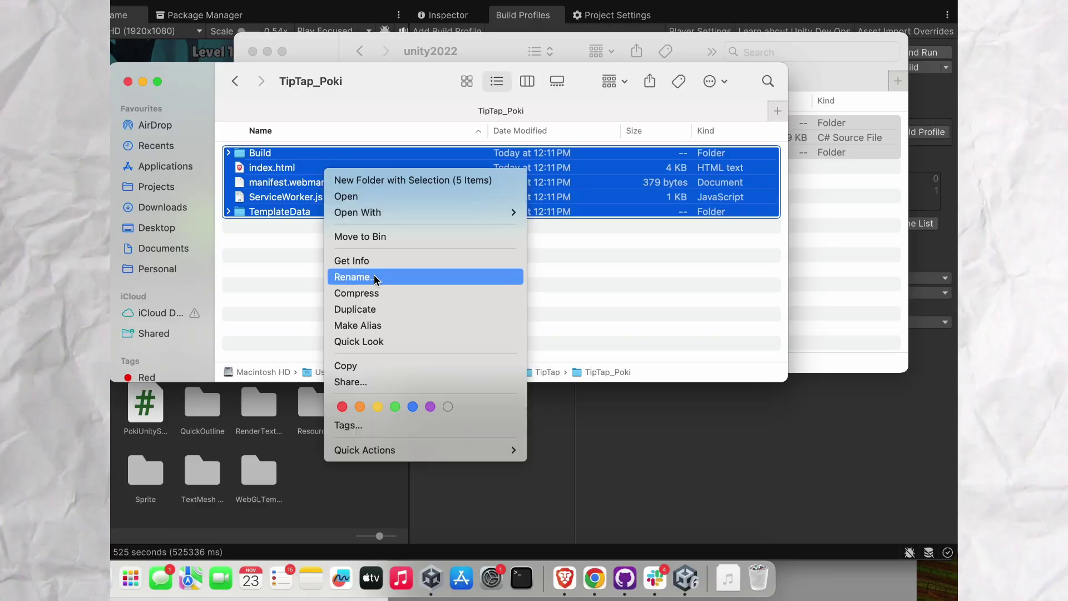
click(357, 293)
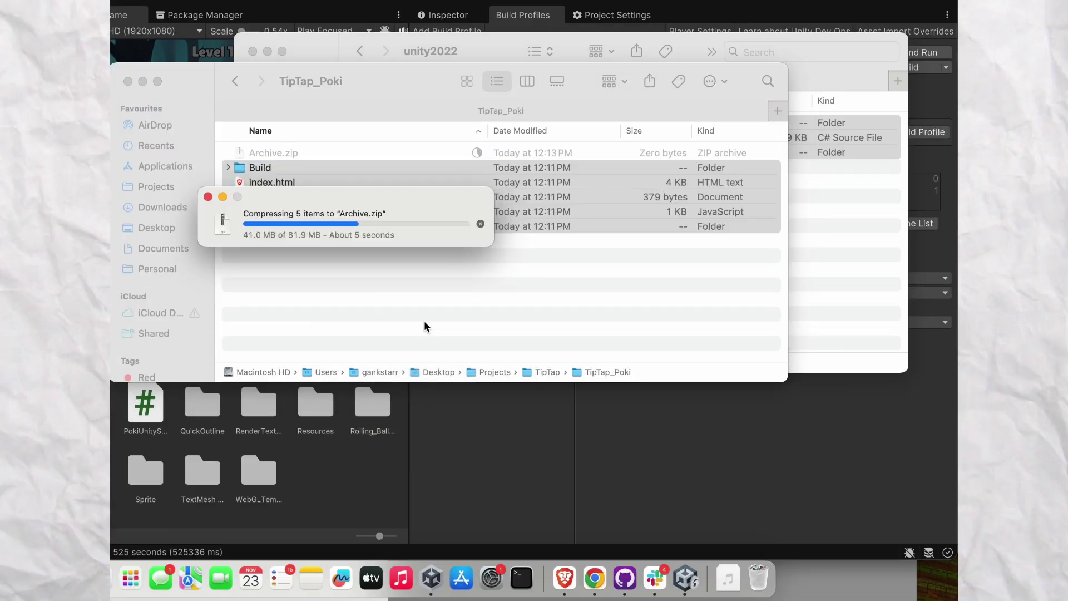
key(Return)
text(TipTap_Poki)
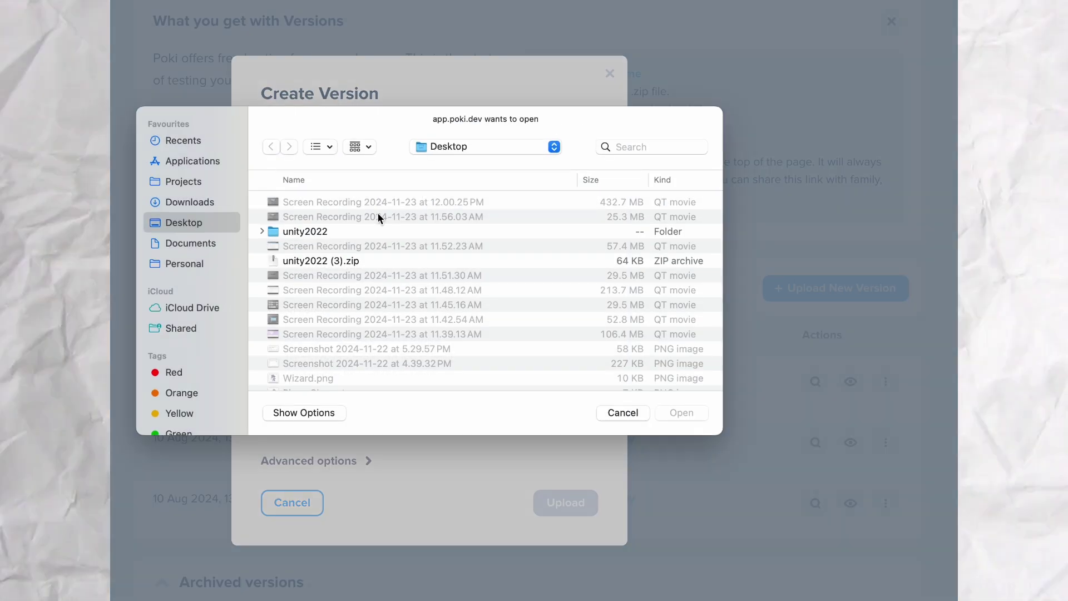
click(208, 181)
- Choose TipTap_Poki.zip from the TipTap project folder as the new version's build
scroll(334, 334, down, 2)
click(334, 375)
double_click(334, 374)
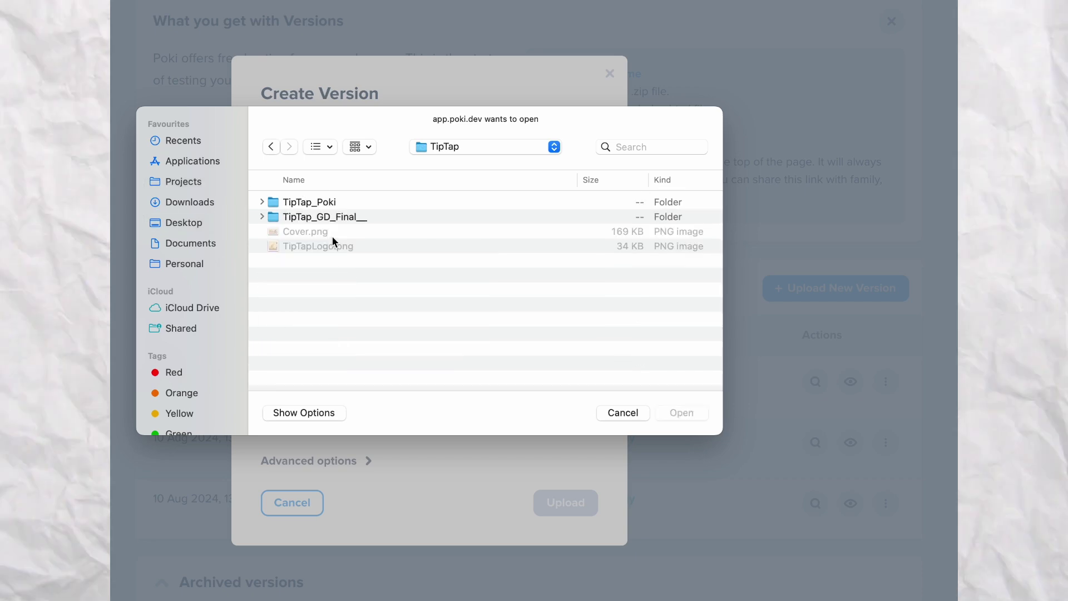
click(323, 202)
double_click(323, 201)
double_click(334, 201)
- Name the version -V4, add bug-fix notes and upload it
triple_click(363, 252)
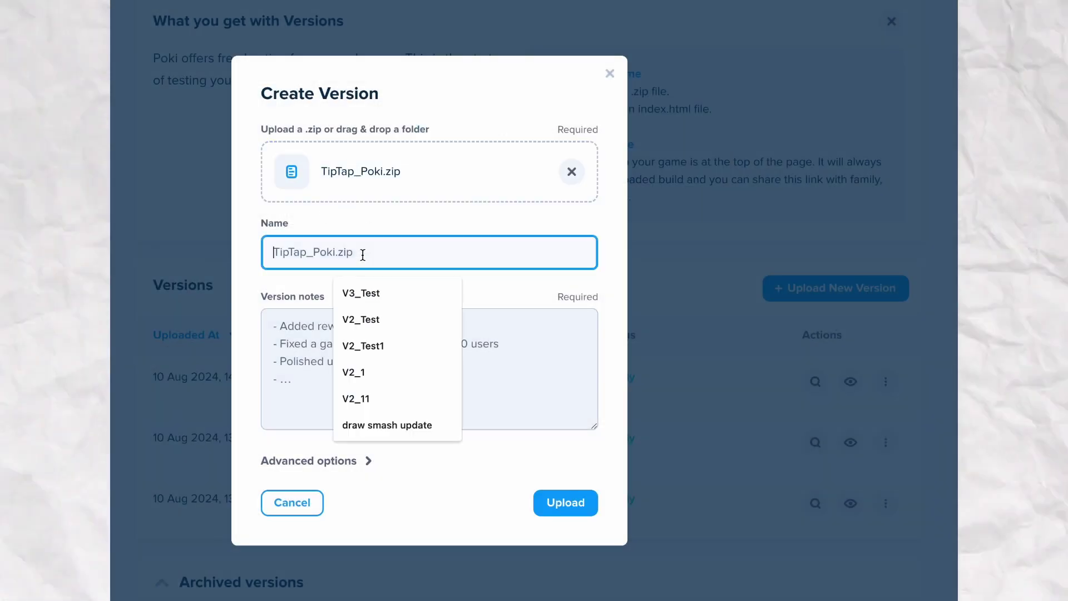
key(BackSpace)
text(-V4)
key(Tab)
text(-B)
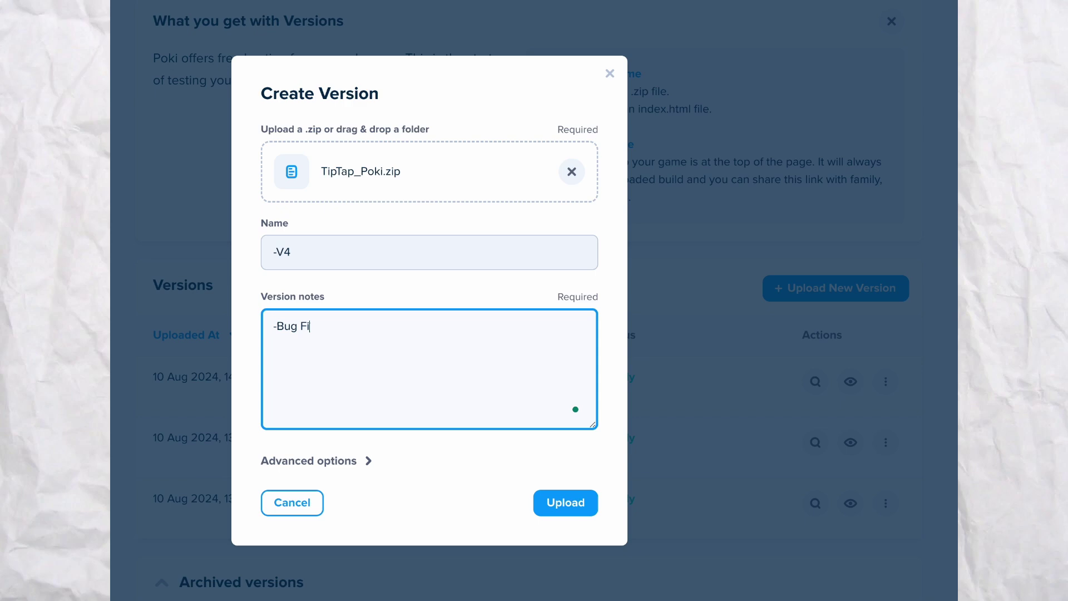
click(566, 508)
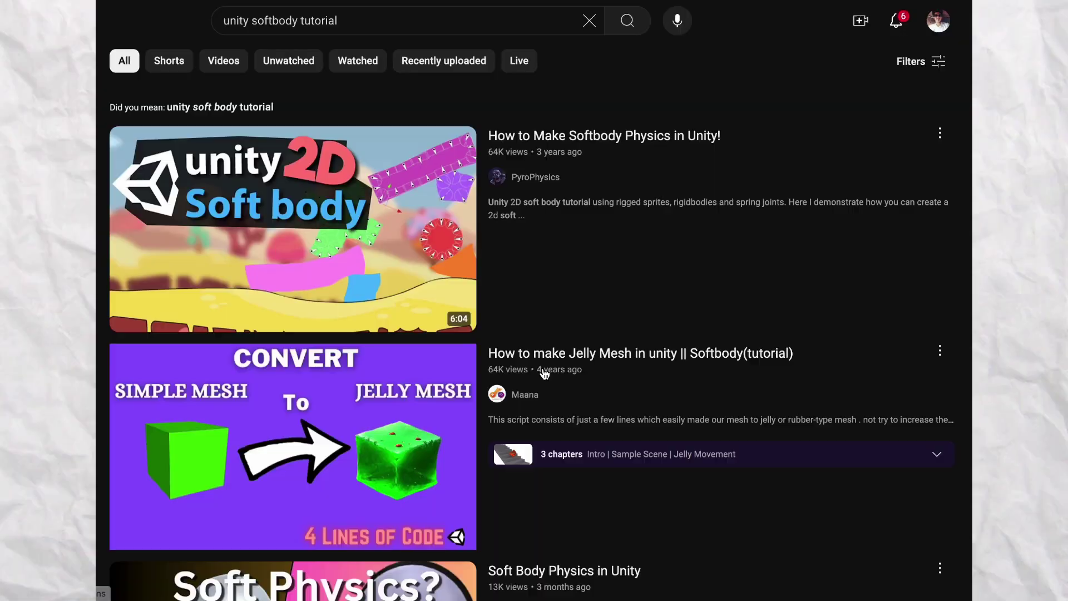
- Read through ChatGPT's remote-input code answer, then launch Tip Tap in the Game Inspector
scroll(545, 373, down, 7)
scroll(545, 372, down, 14)
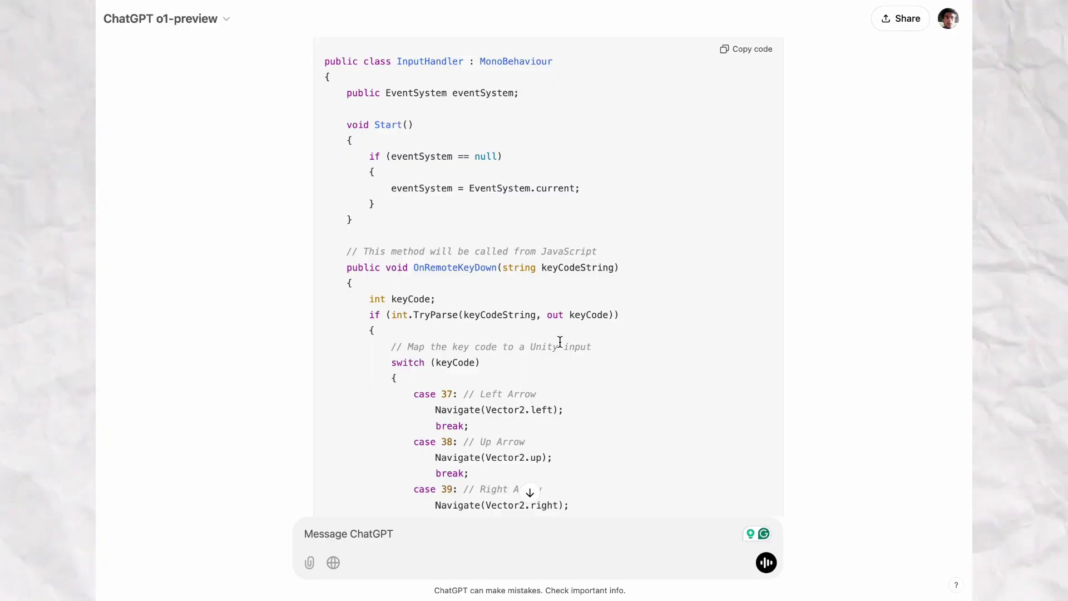
scroll(560, 342, down, 10)
scroll(559, 346, down, 20)
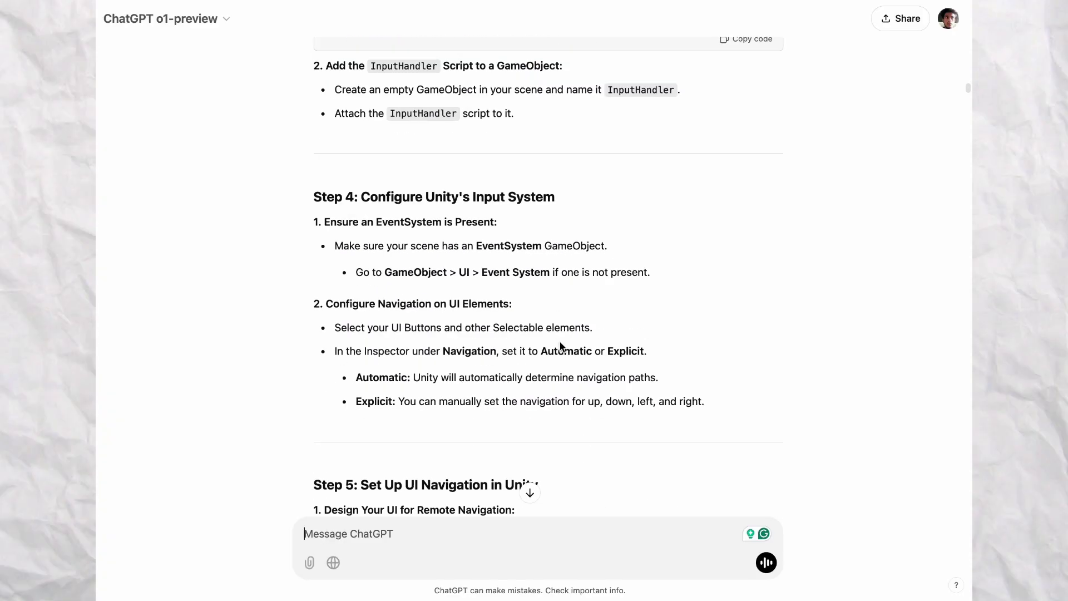
scroll(560, 346, down, 20)
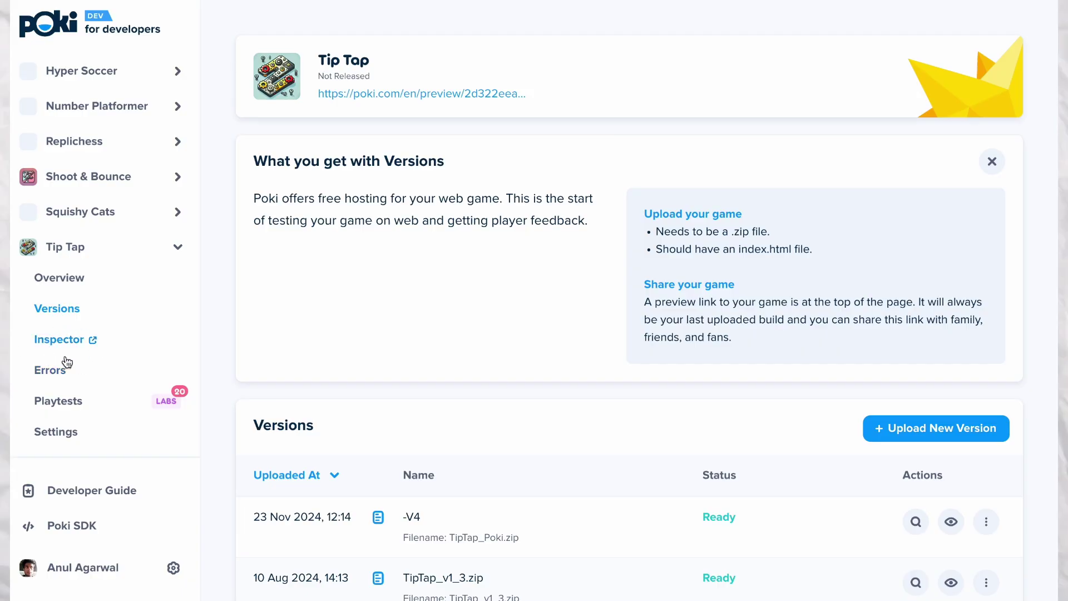
click(74, 346)
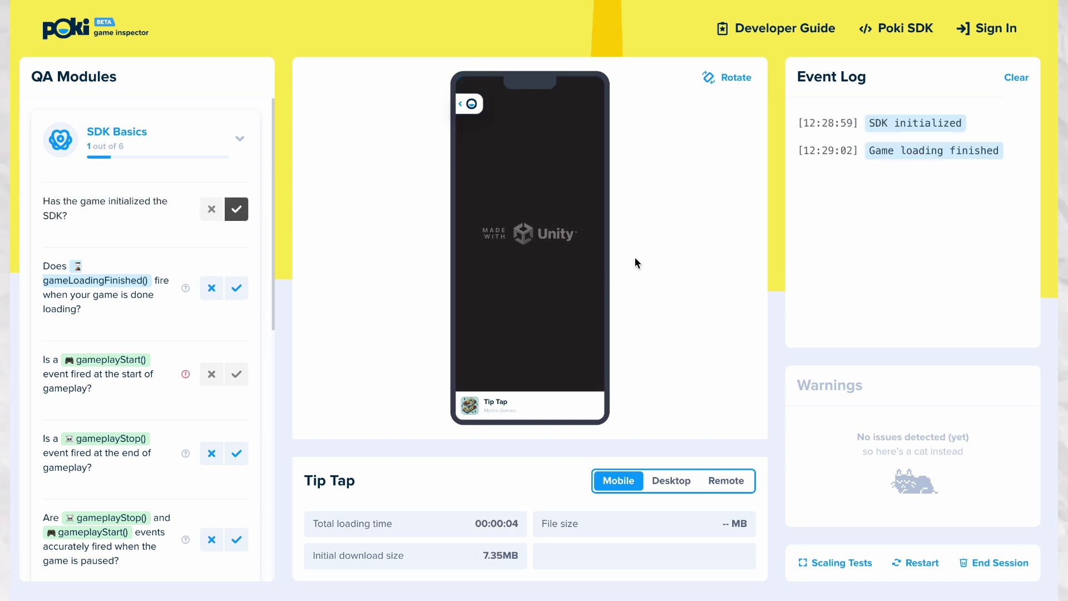
- Switch between desktop and mobile previews, then play a new Tip Tap level
click(677, 486)
click(615, 480)
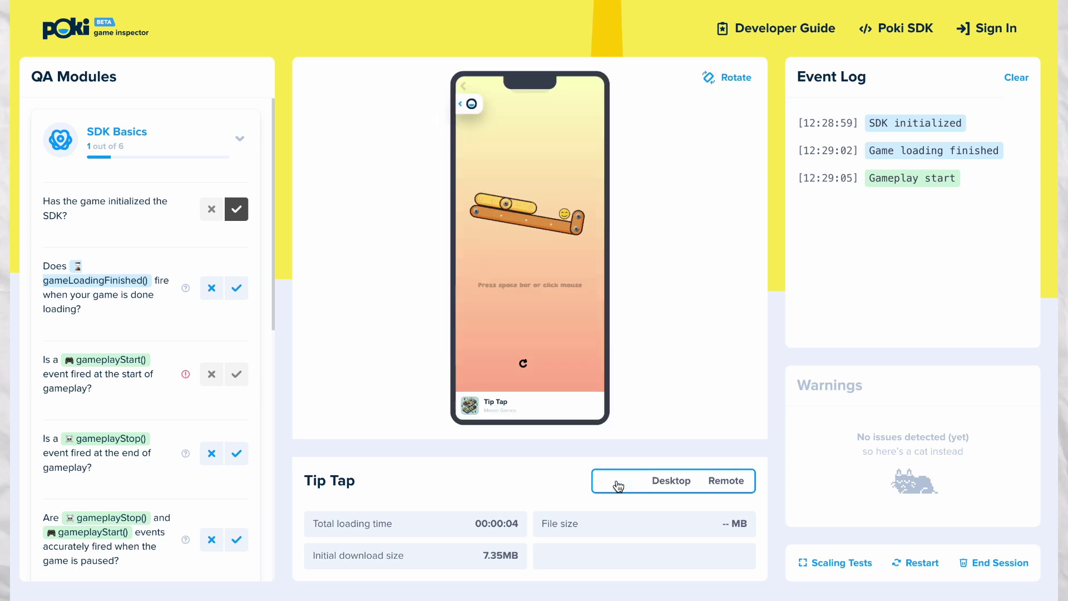
click(670, 484)
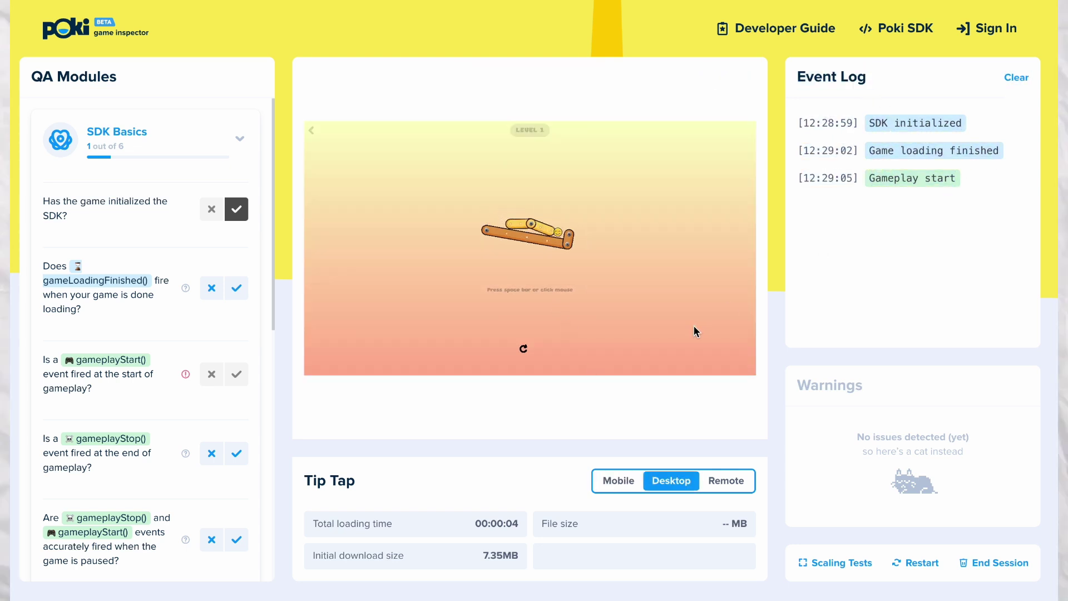
click(636, 483)
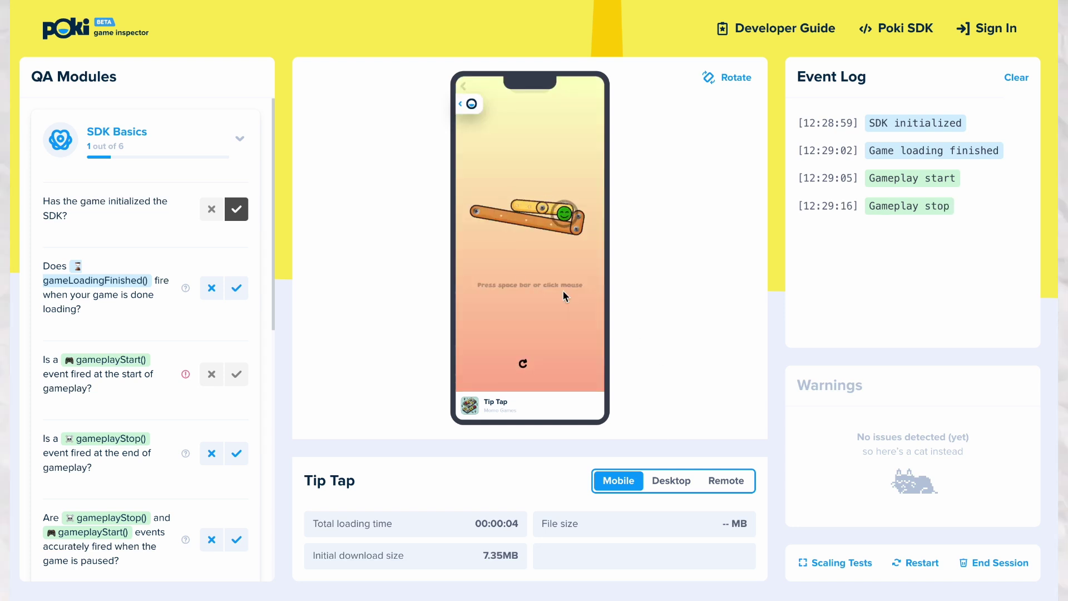
click(563, 292)
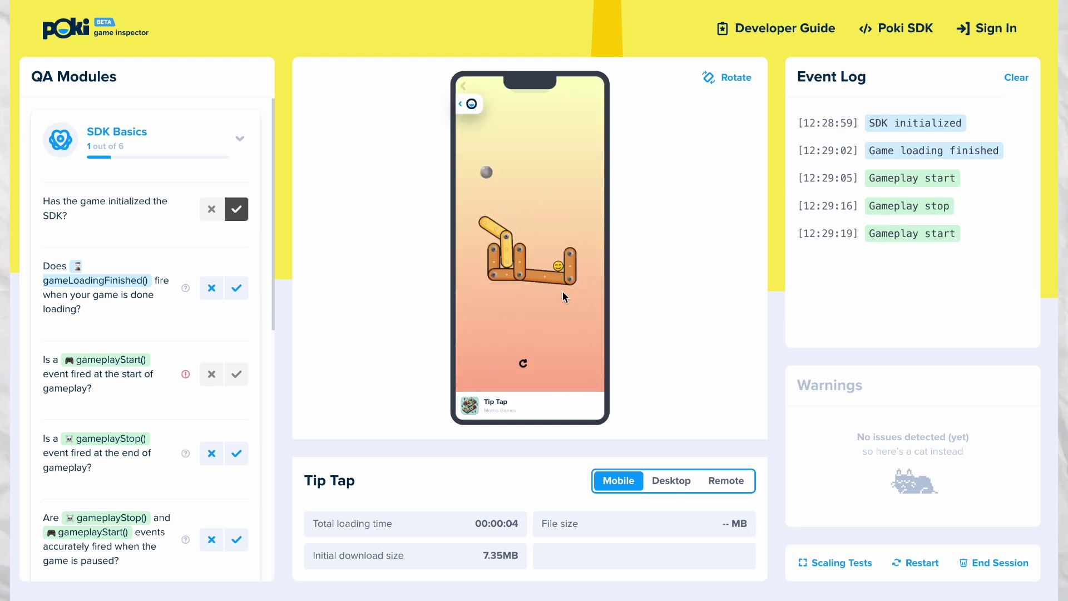
- Expand the Technical Stability checks in QA Modules
scroll(127, 365, down, 1)
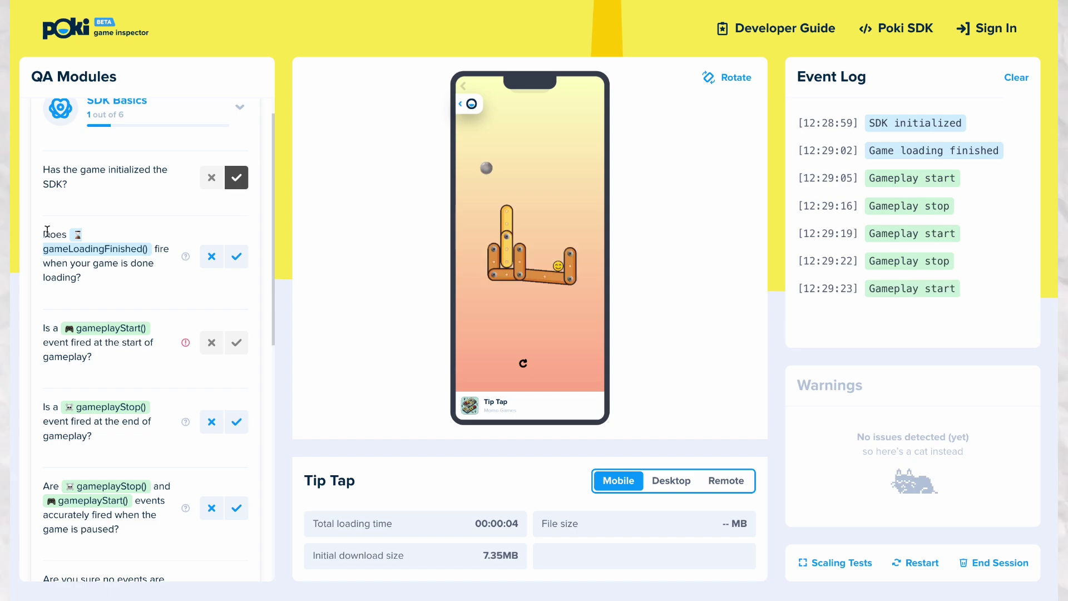
scroll(156, 301, down, 12)
click(234, 245)
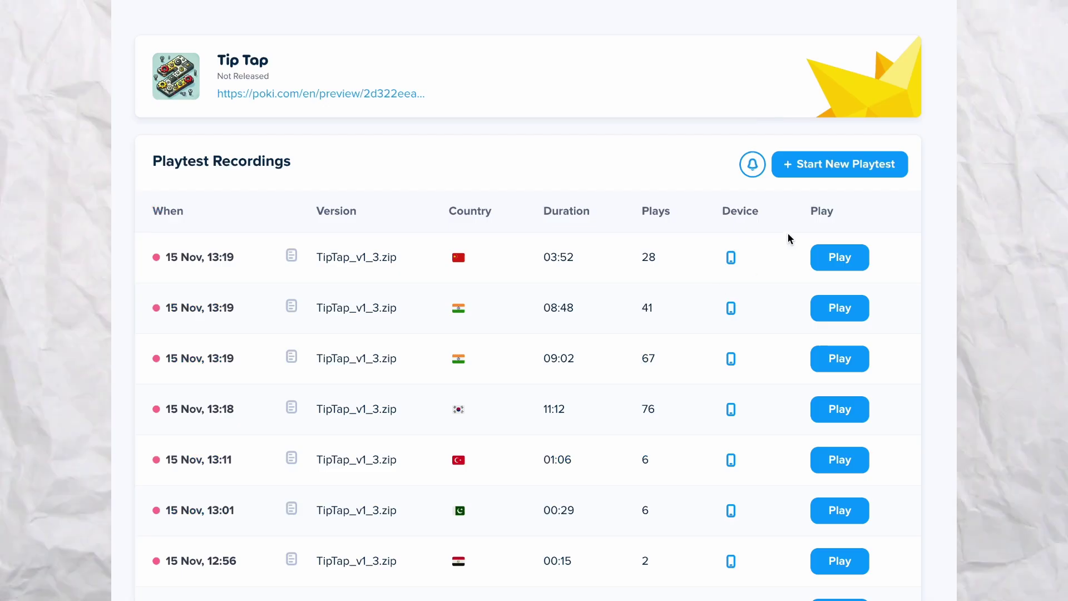
- Start a new playtest of TipTap_v1_3.zip open to players on any device
click(837, 177)
click(457, 197)
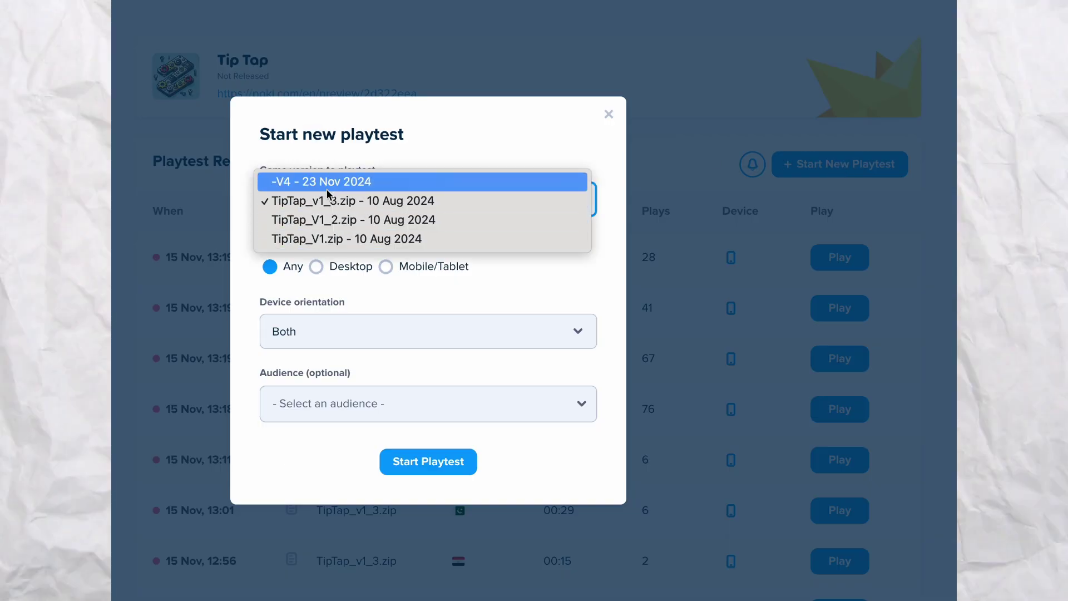
click(328, 206)
click(316, 266)
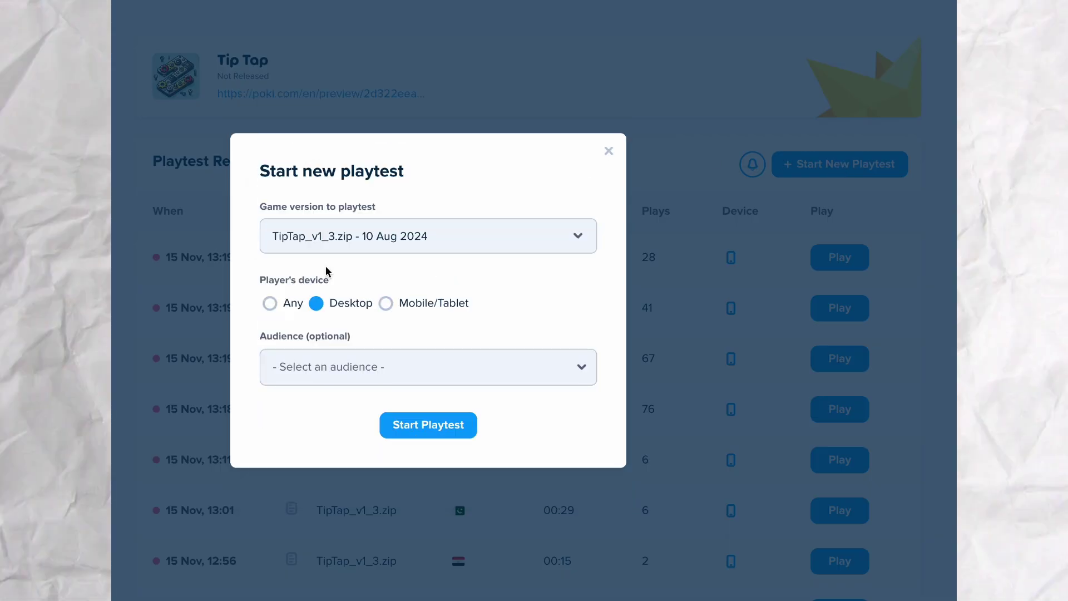
click(385, 266)
click(270, 266)
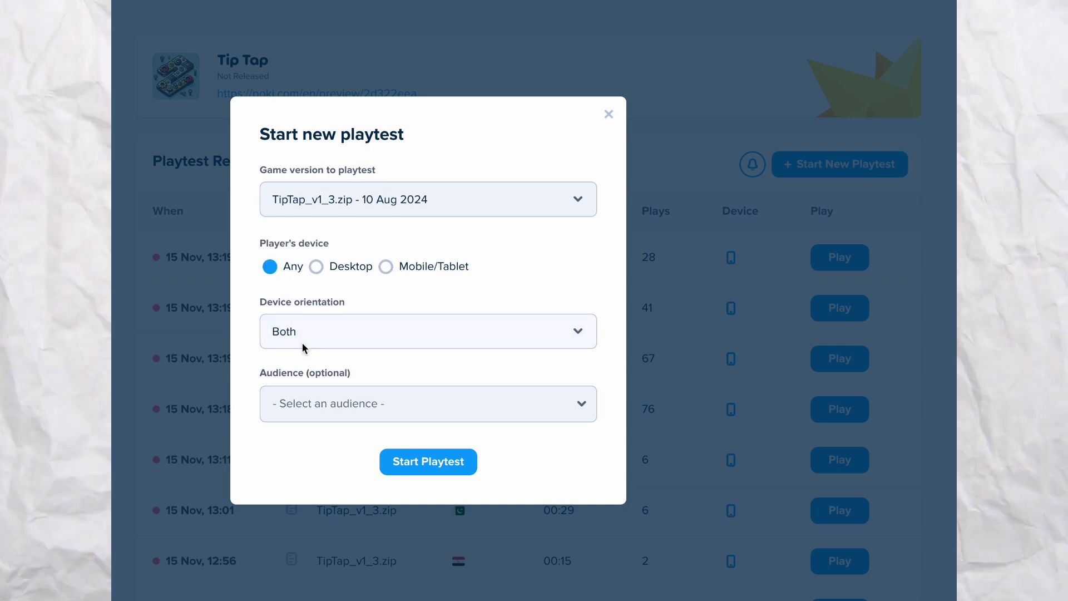
click(301, 337)
click(320, 361)
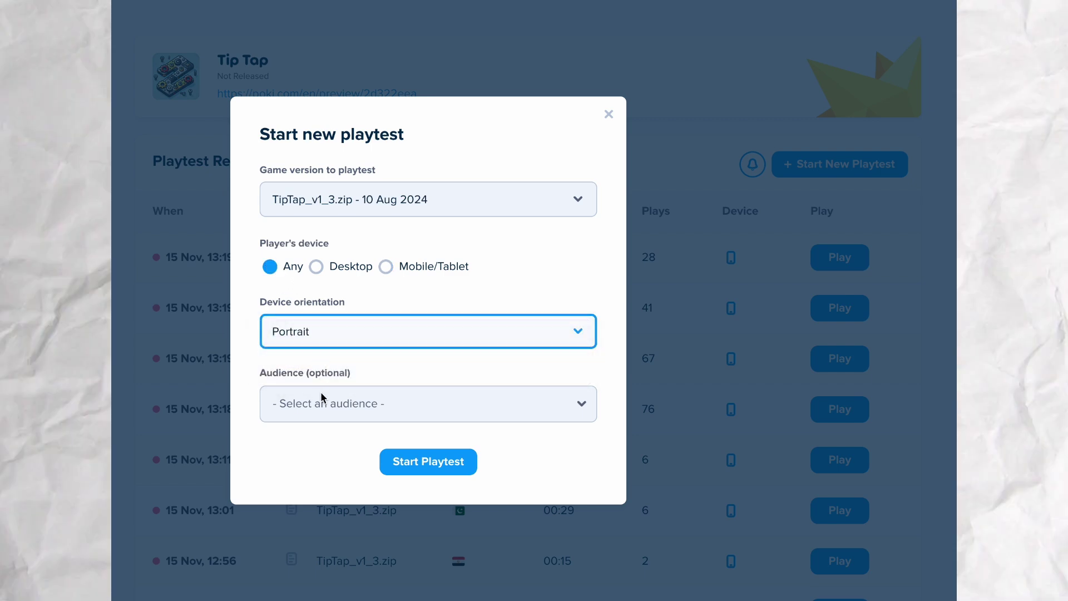
- Add Platform Games, Brain Games and Cooking Games as playtest audiences
click(329, 403)
scroll(337, 454, down, 1)
scroll(337, 454, down, 4)
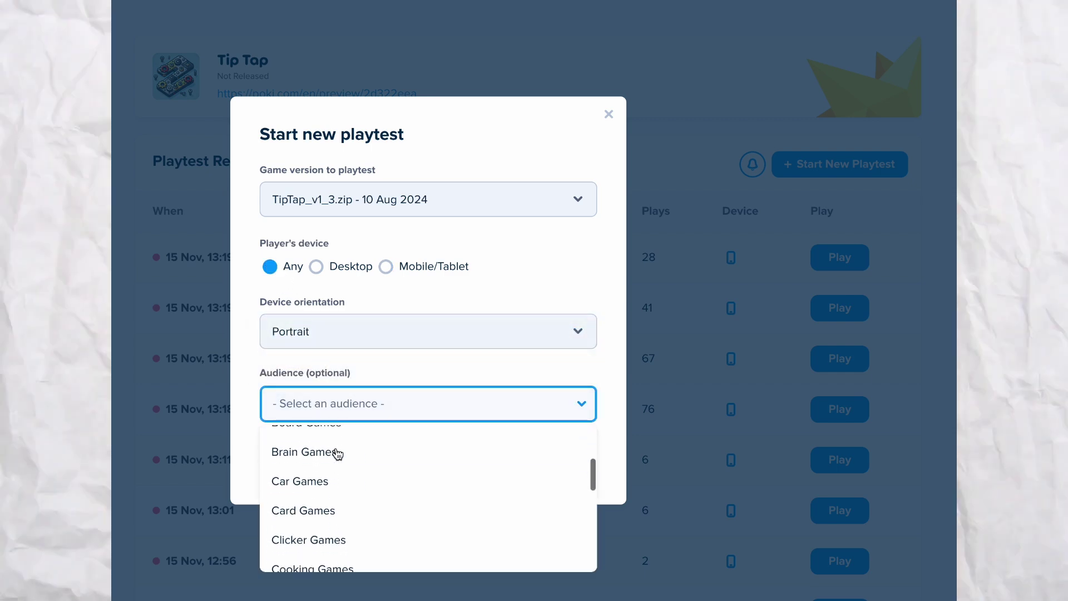
scroll(338, 453, down, 6)
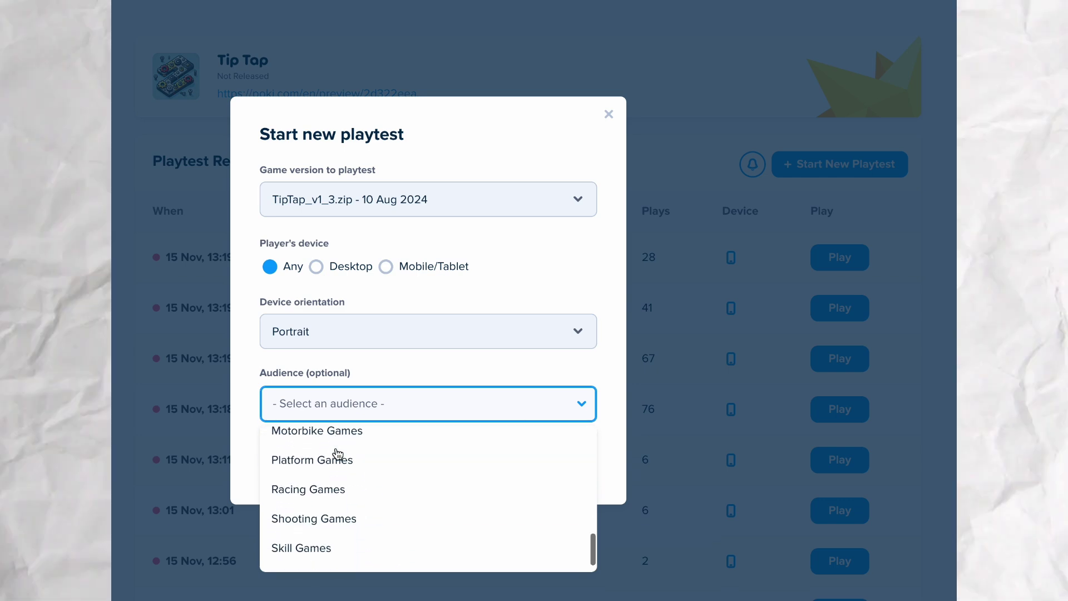
scroll(336, 520, up, 1)
click(335, 502)
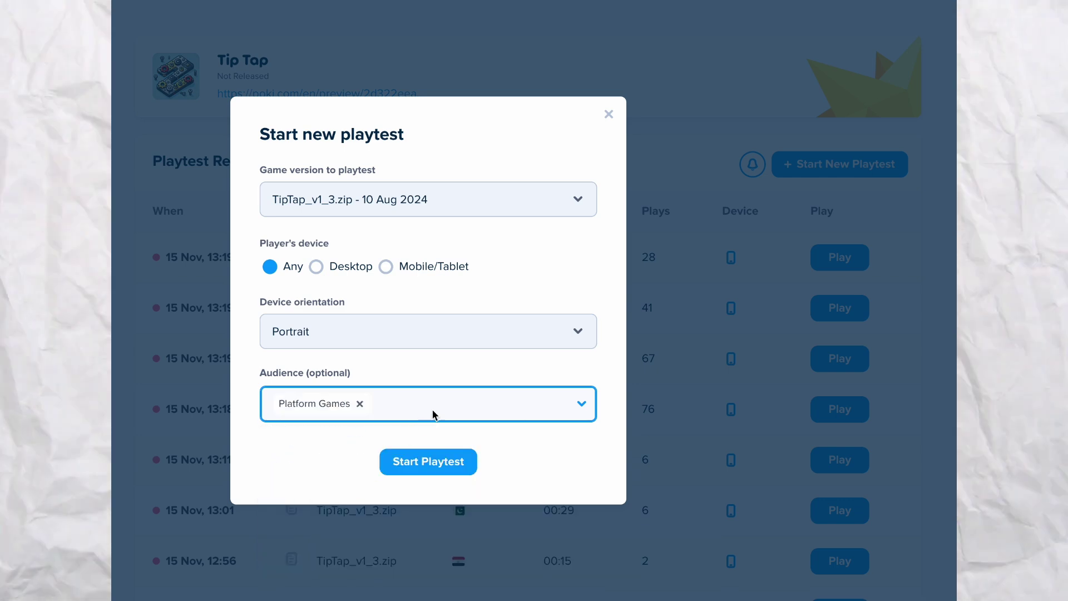
click(439, 421)
scroll(433, 482, down, 8)
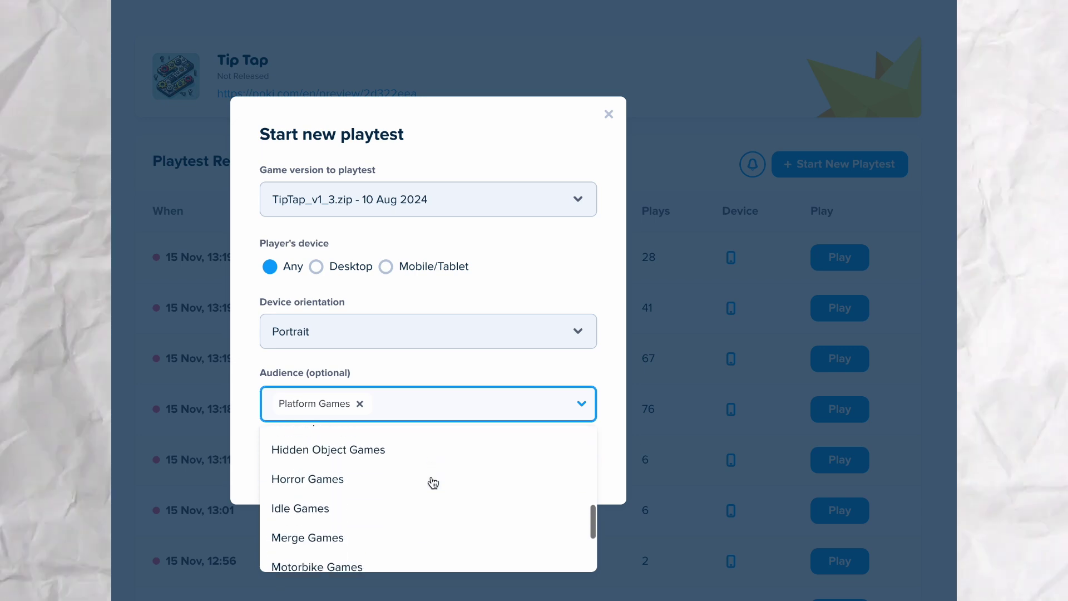
scroll(432, 481, up, 7)
click(431, 558)
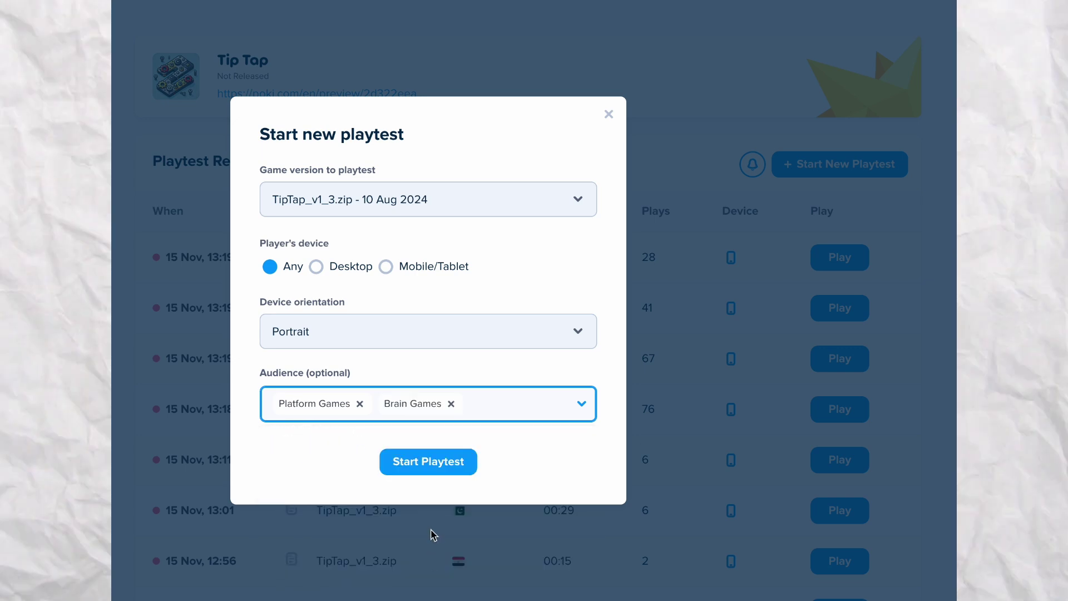
click(530, 398)
scroll(492, 489, down, 3)
click(484, 518)
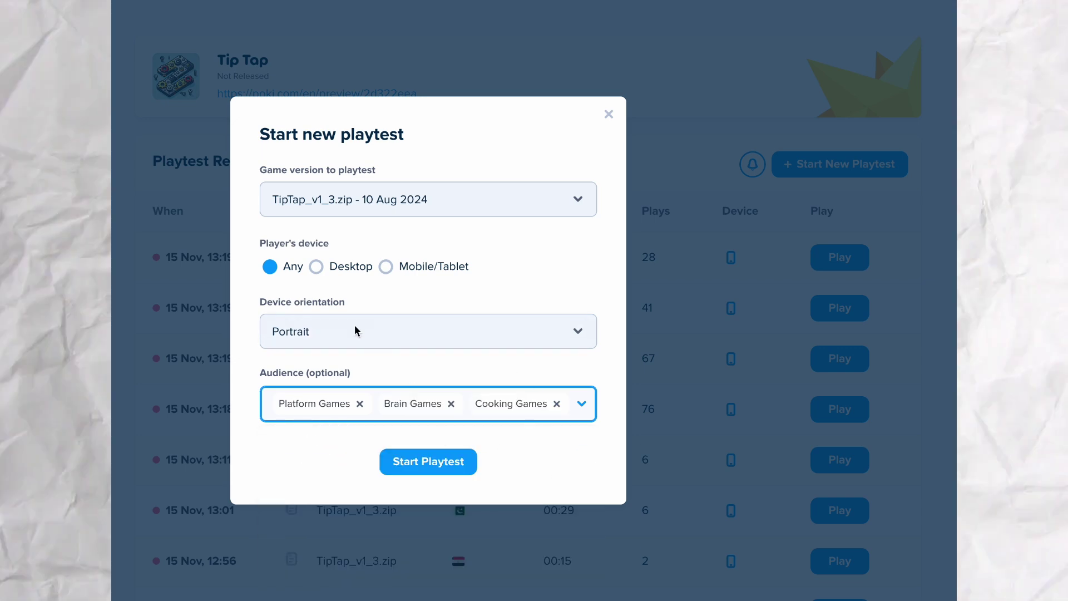
- Set the device orientation to Both
click(355, 327)
click(334, 318)
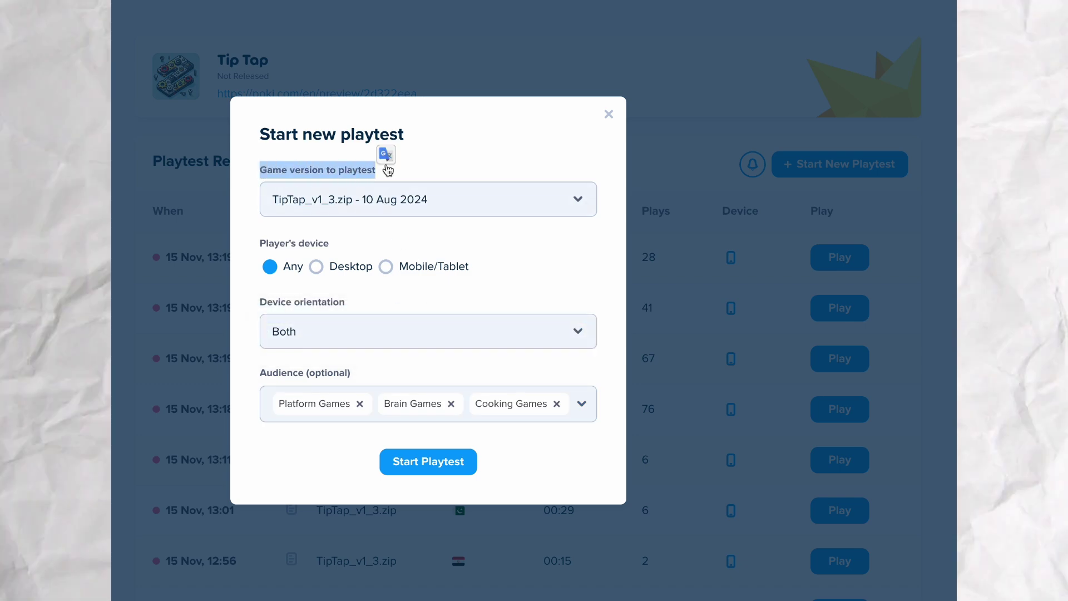
click(287, 450)
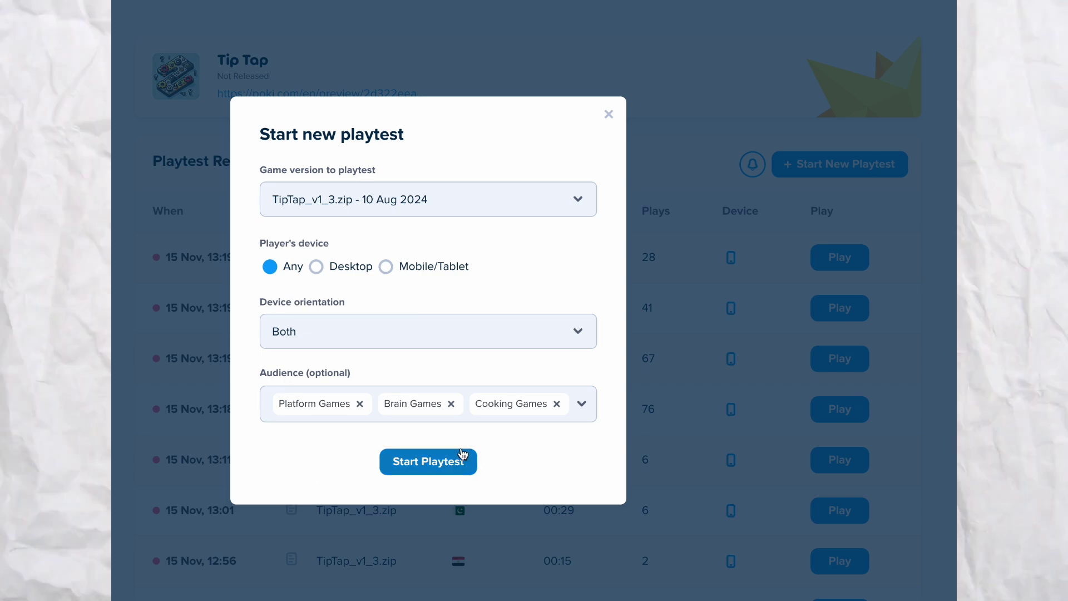
- Start the playtest and close the confirmation showing 10 recordings requested
click(439, 473)
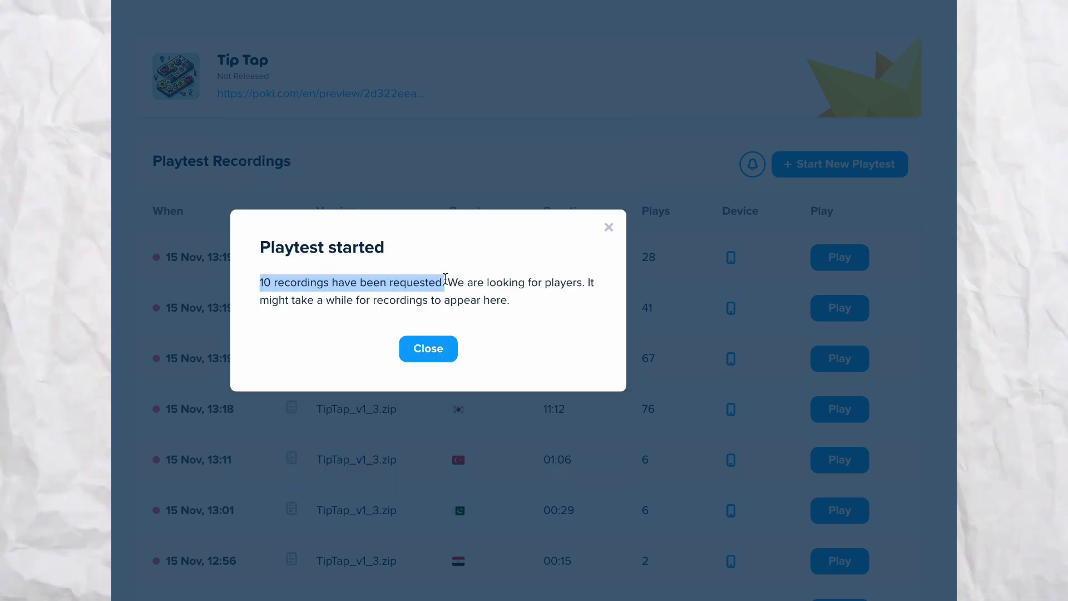
drag(445, 278, 450, 280)
click(435, 347)
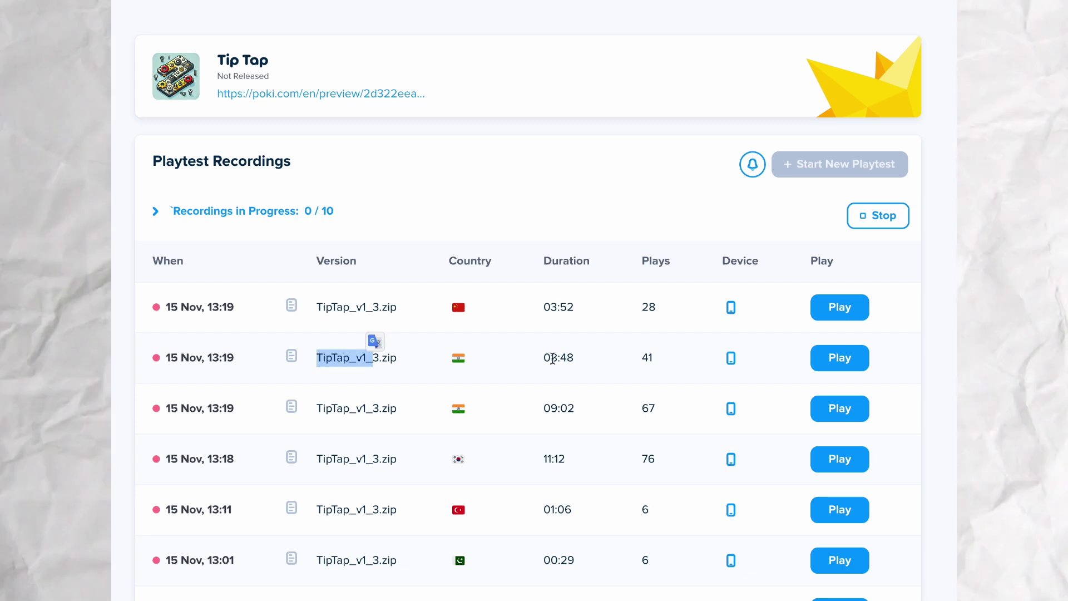
- Watch the 13:18 session, skipping from 01:25 past 04:44 to near its end
click(836, 462)
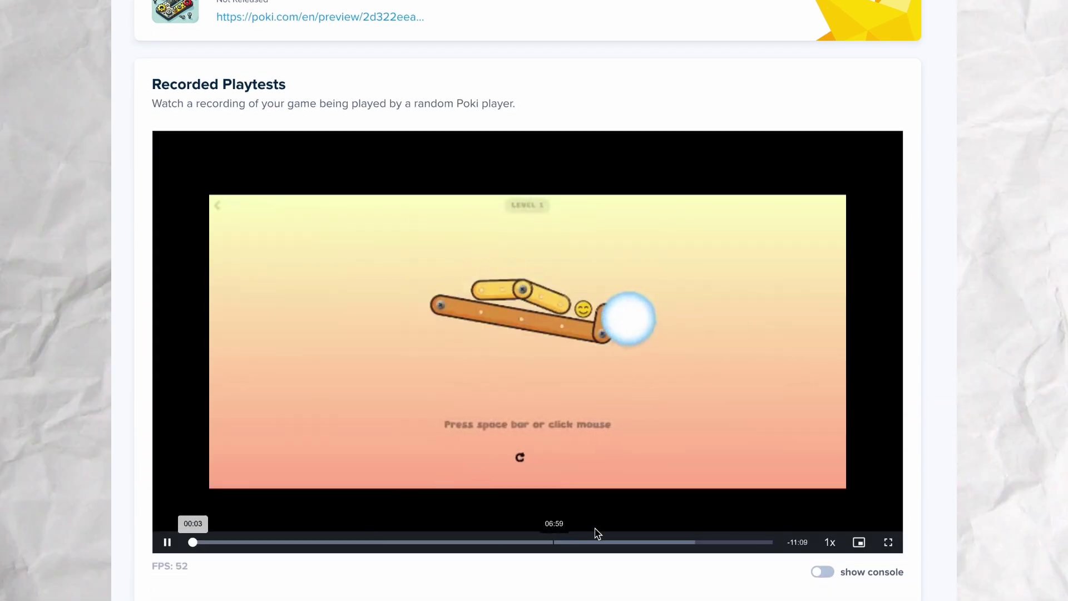
mouse_move(834, 549)
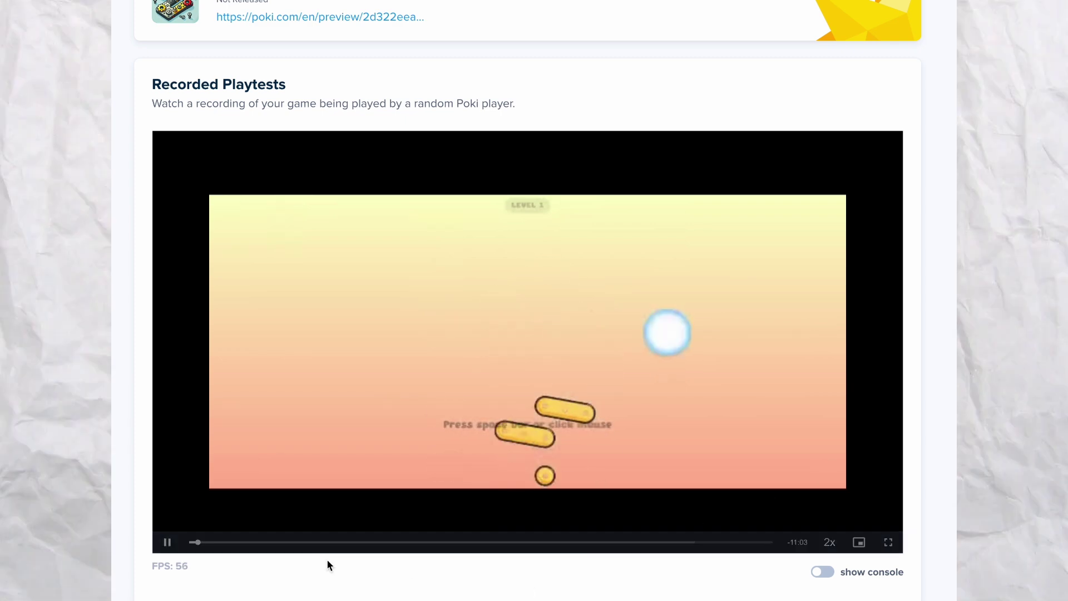
click(266, 543)
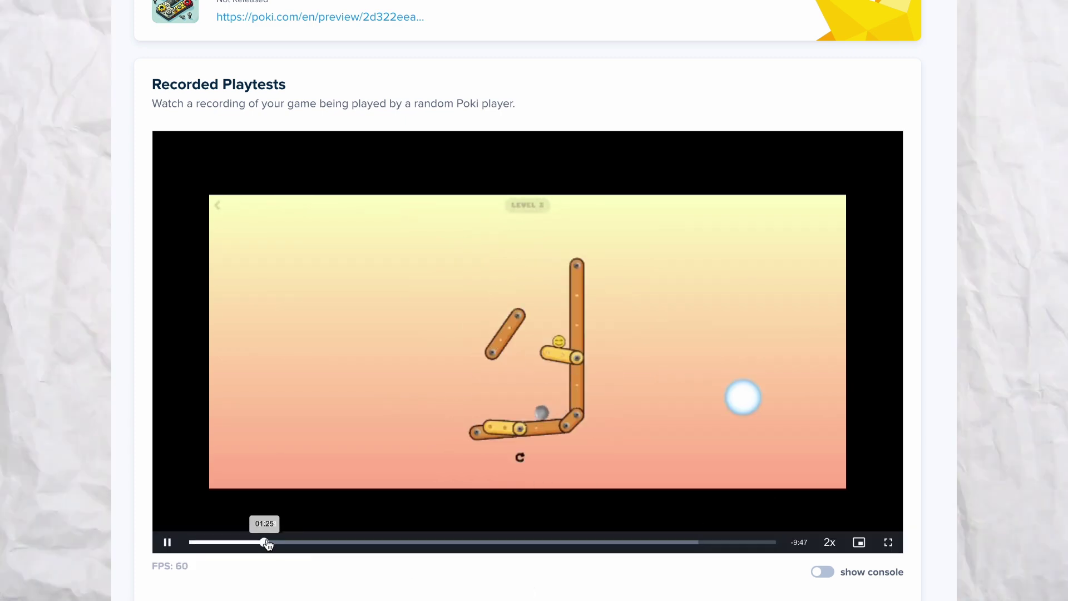
drag(301, 547, 439, 547)
click(652, 543)
click(702, 543)
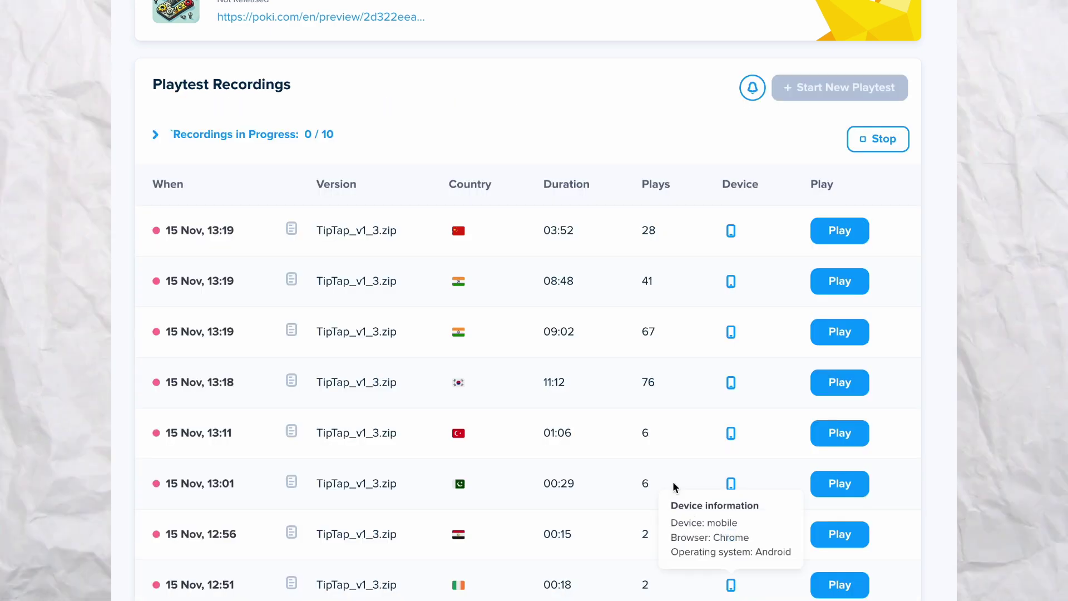
scroll(724, 445, down, 1)
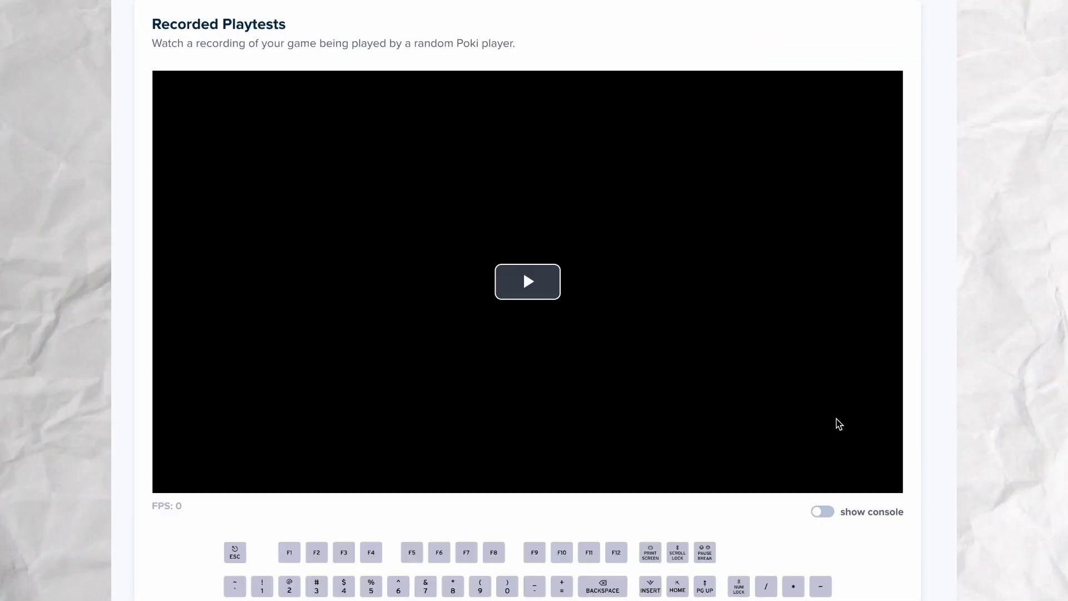
- Play the 29-second recording and skip to near its end
click(523, 272)
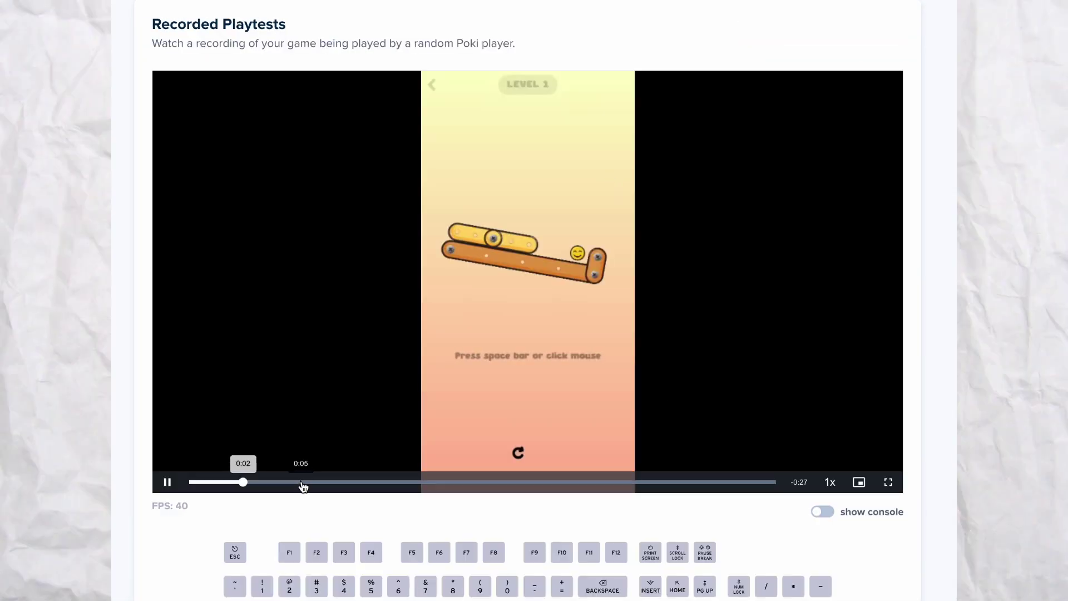
click(526, 482)
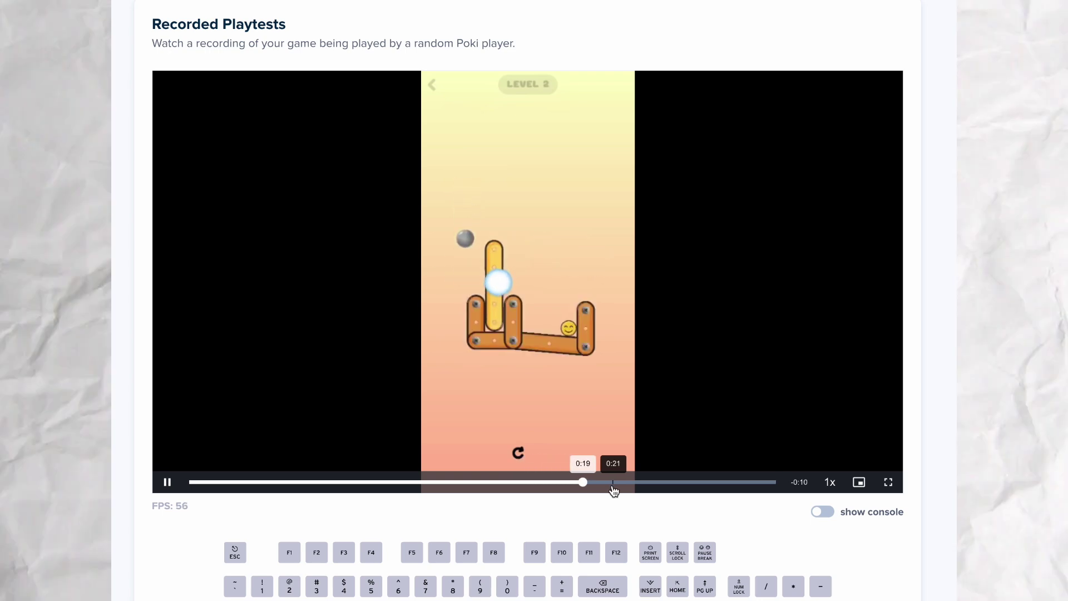
click(686, 482)
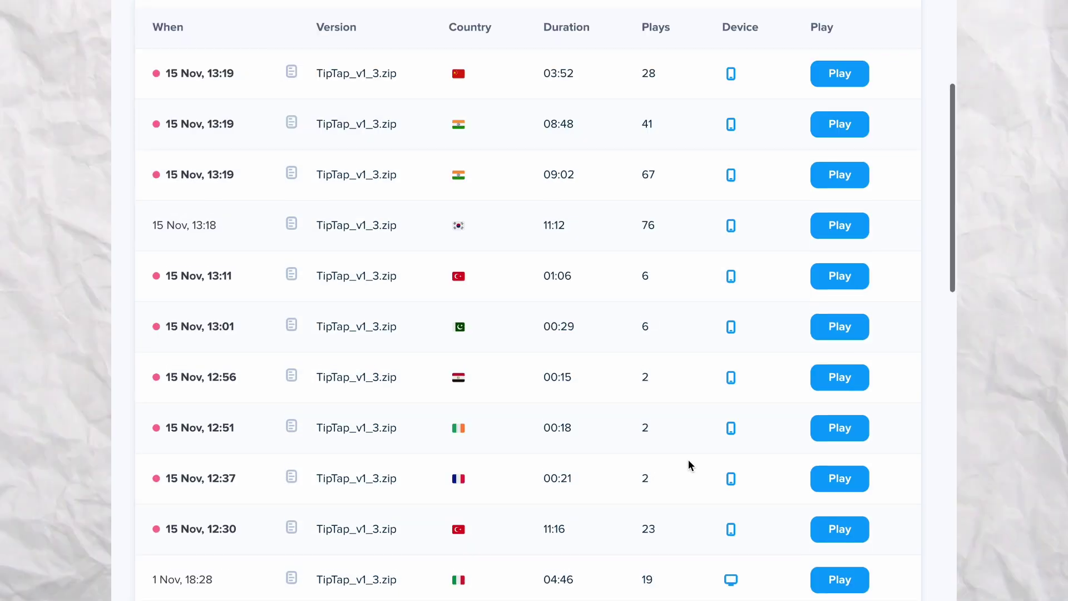
scroll(690, 463, up, 4)
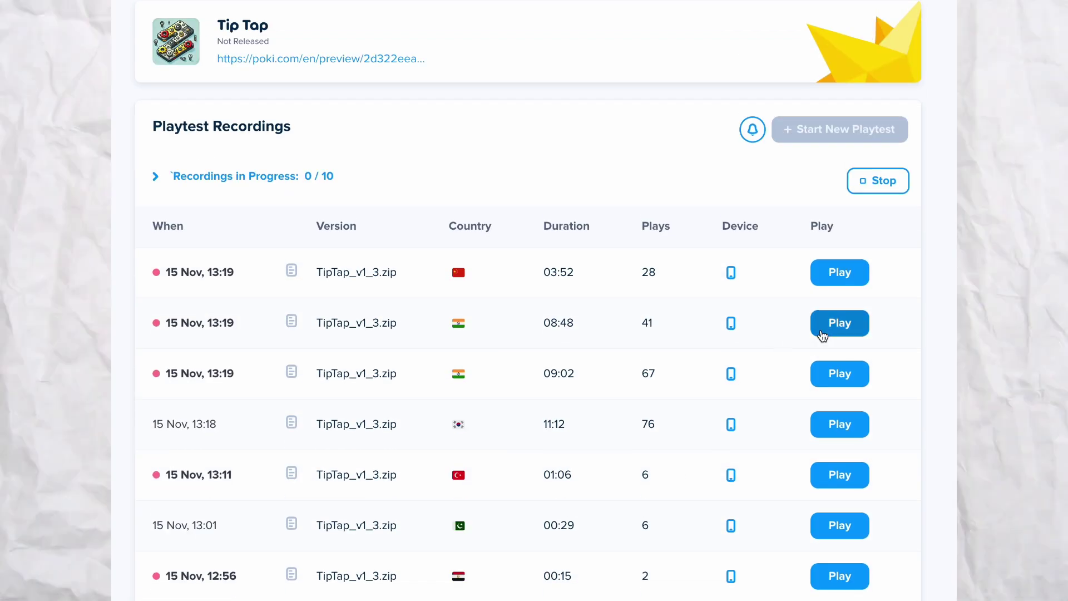
- Play the 08:48-long 13:19 session, jumping from 5:43 to level 18 around 7:52
click(820, 324)
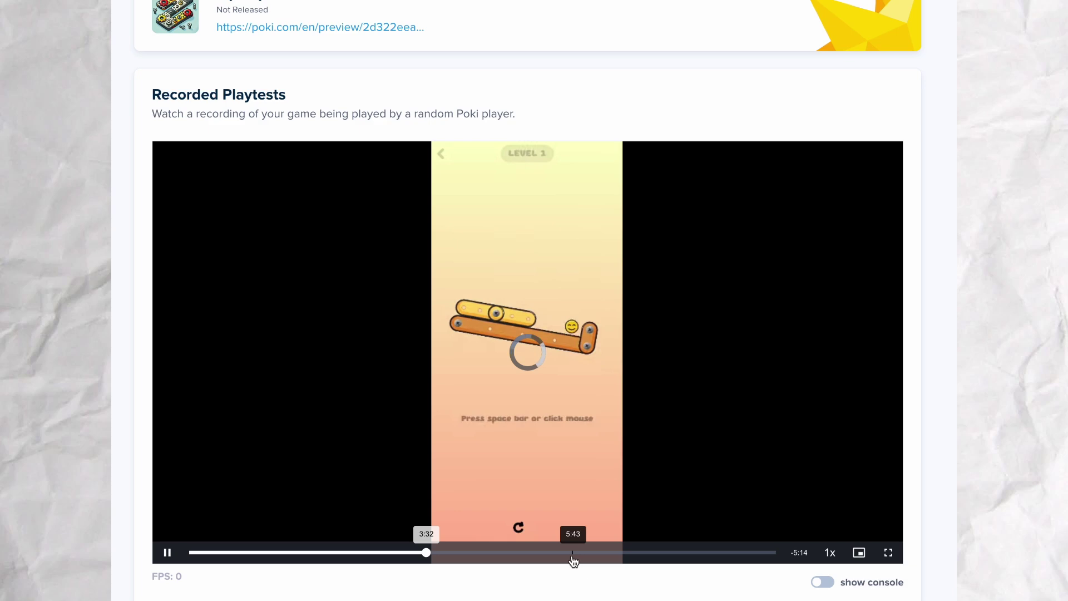
click(573, 554)
click(656, 553)
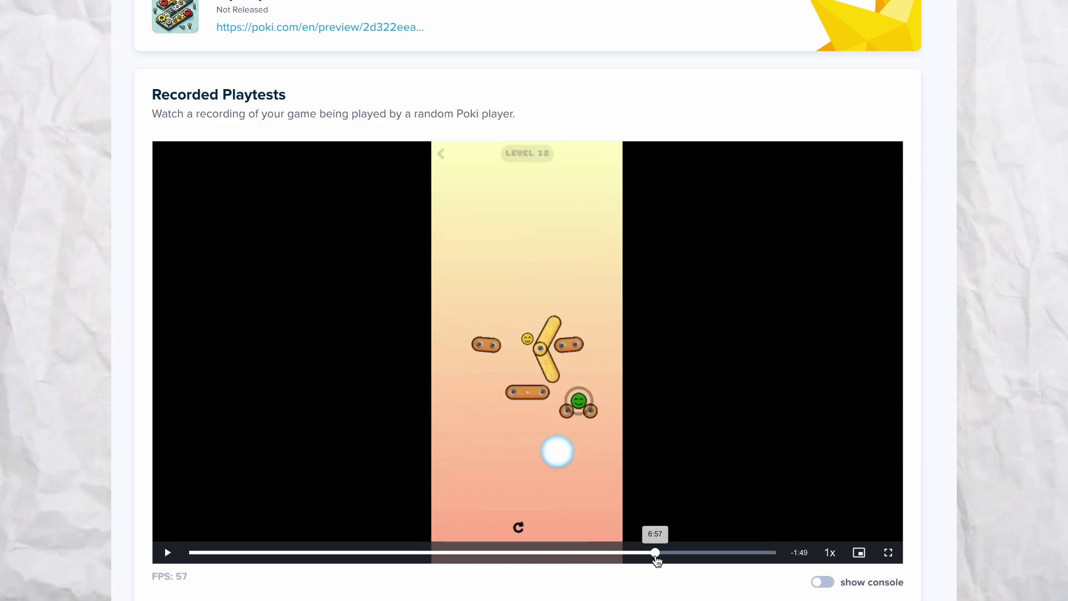
drag(704, 554, 729, 558)
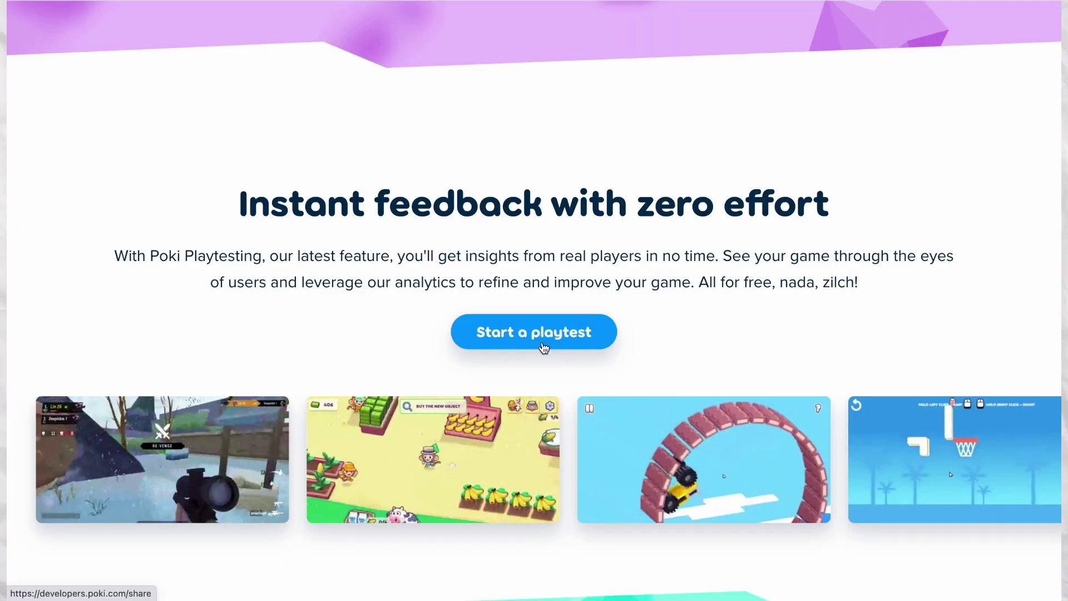
click(542, 345)
scroll(352, 222, down, 10)
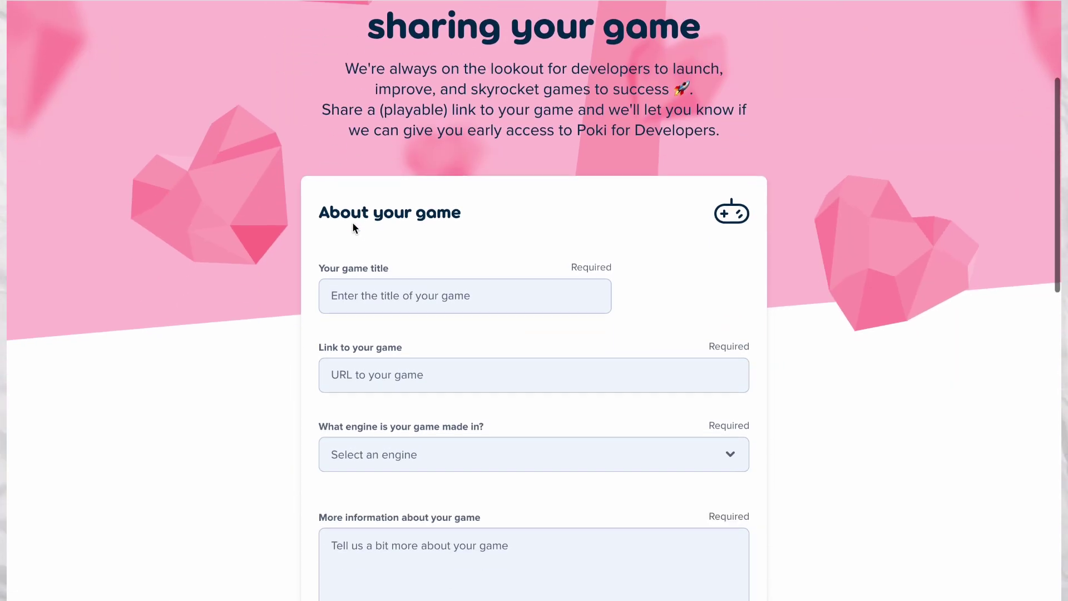
scroll(353, 222, up, 9)
drag(317, 114, 773, 289)
scroll(773, 289, down, 5)
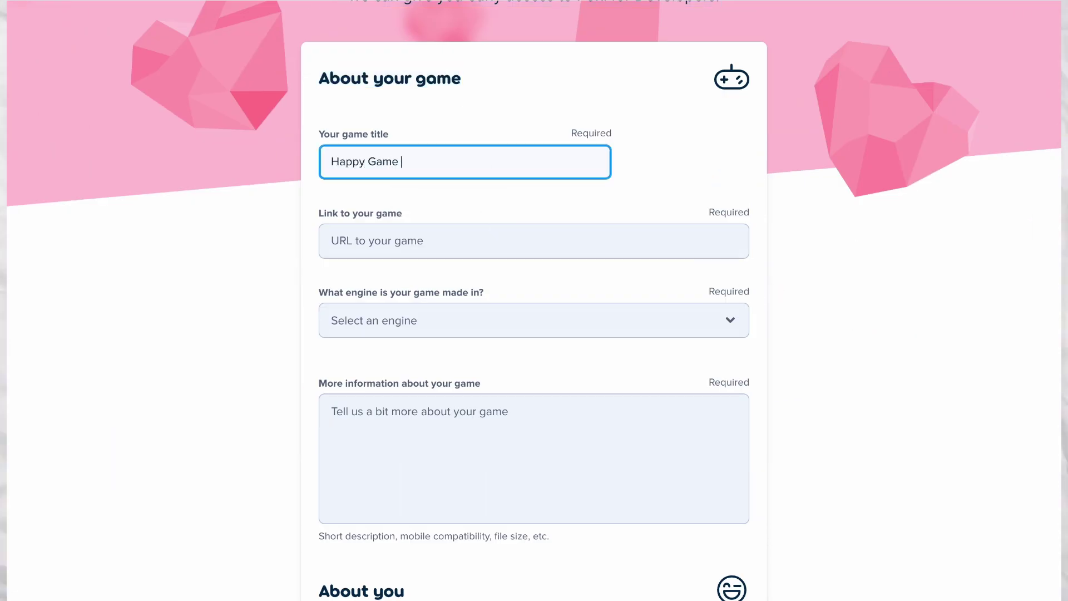
click(420, 320)
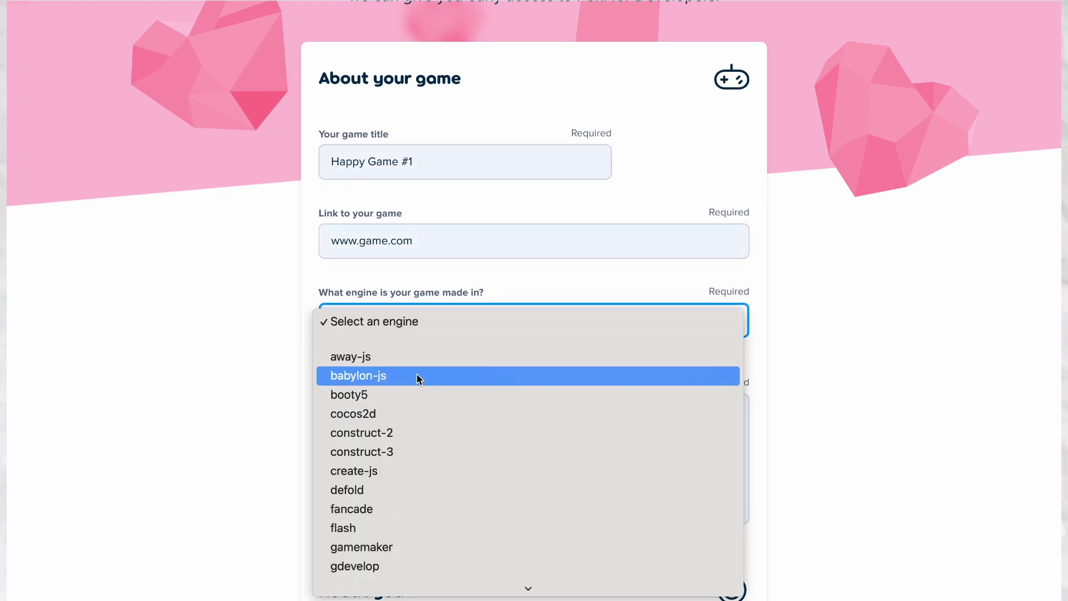
click(467, 571)
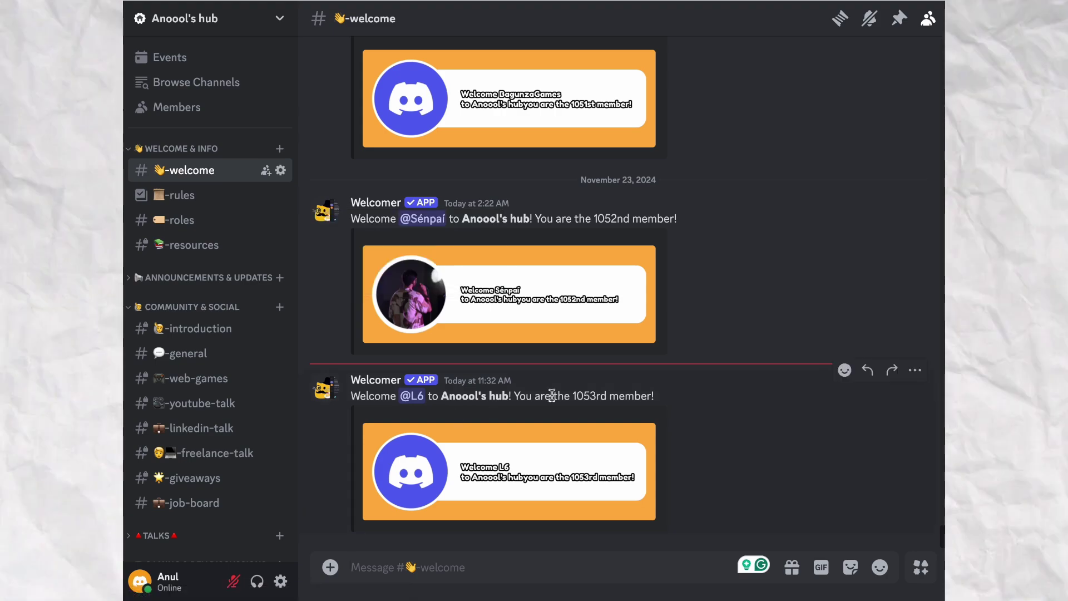
- Highlight the 1053 member count in the Discord welcome message, then browse the general channel
drag(573, 396, 646, 396)
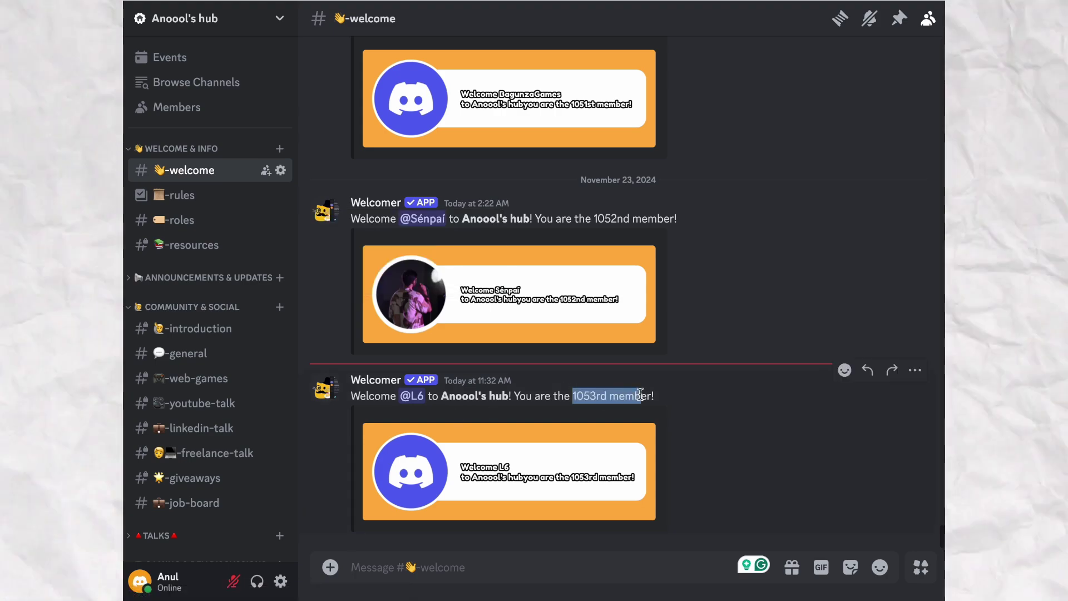
click(183, 353)
scroll(533, 352, up, 4)
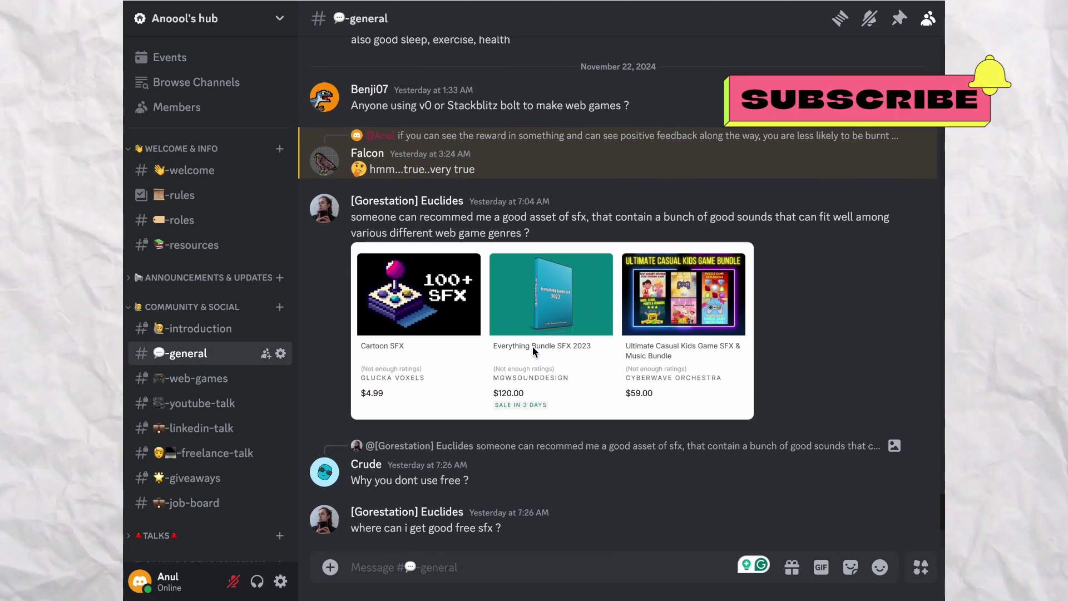
scroll(533, 351, down, 4)
- Read back through the web-games channel history, then bring up the YouTube channel's Videos tab
key(alt+Down)
scroll(577, 374, up, 15)
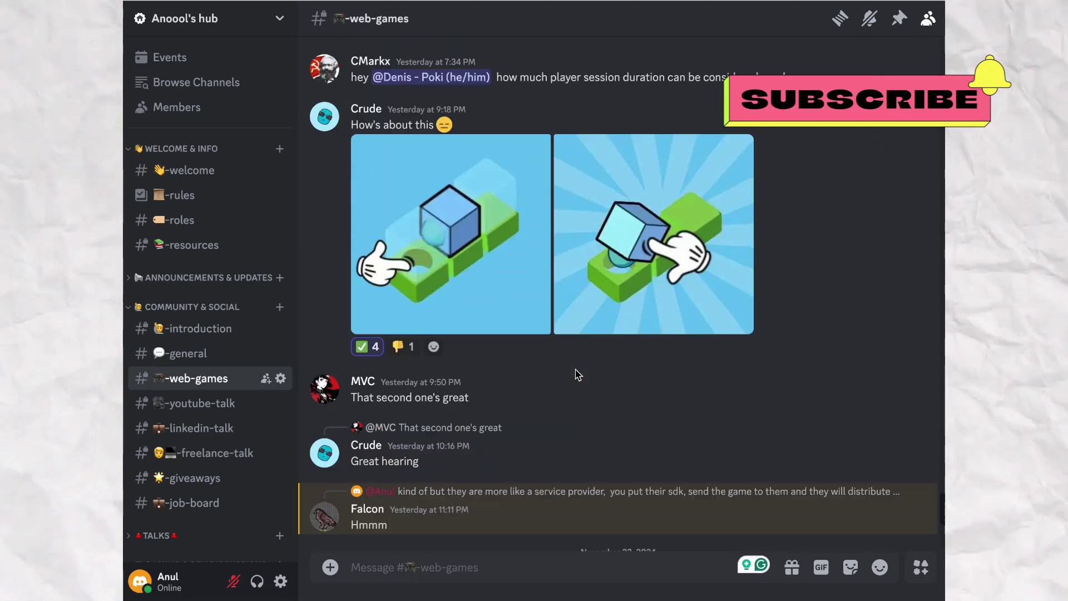
scroll(577, 374, up, 20)
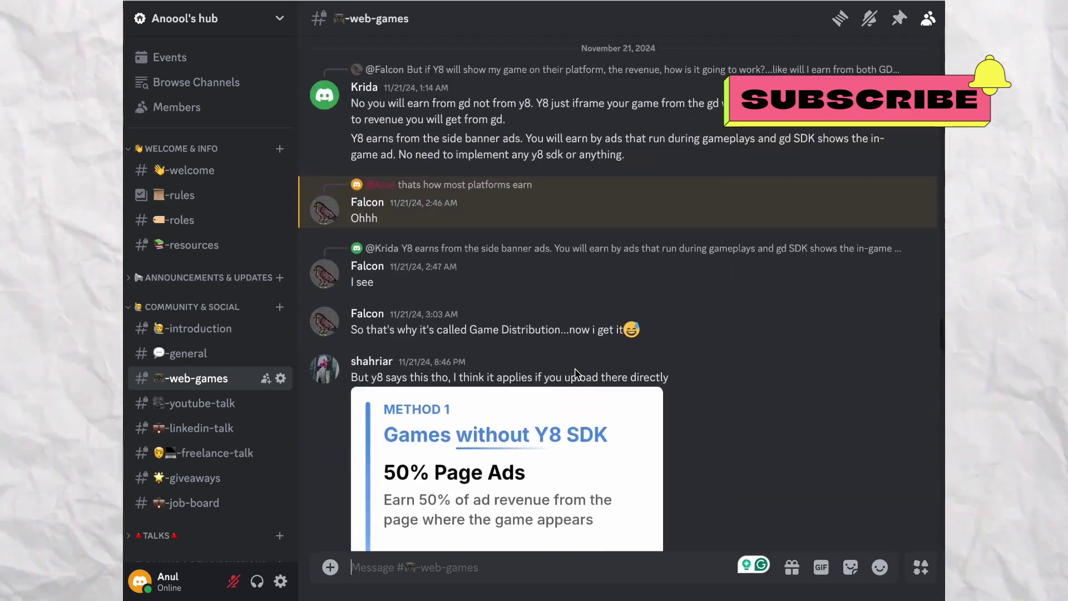
scroll(578, 374, up, 3)
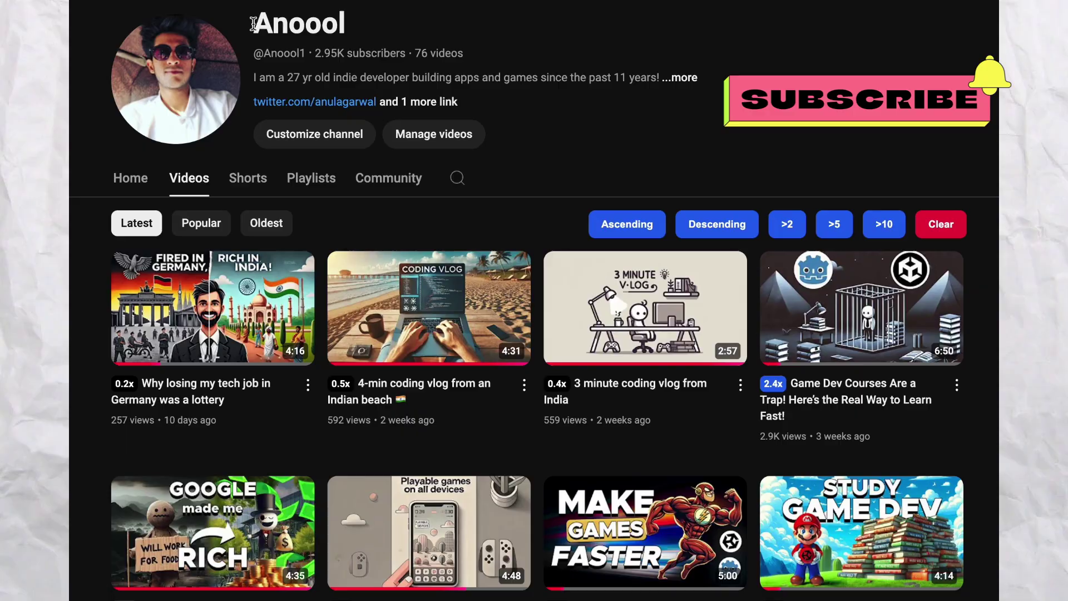
drag(253, 24, 542, 87)
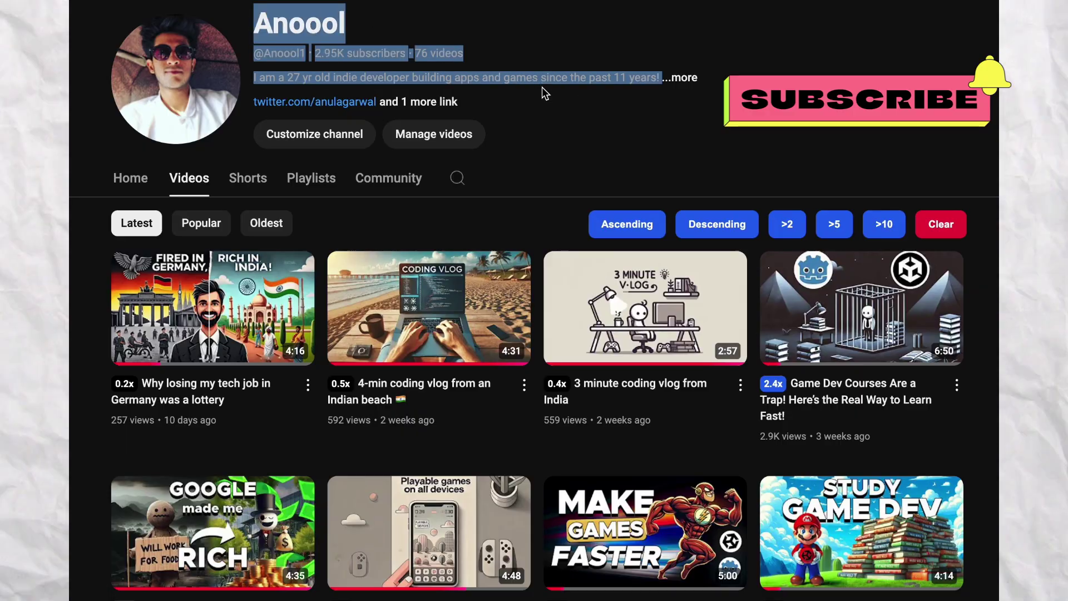
scroll(542, 87, down, 3)
scroll(544, 92, down, 10)
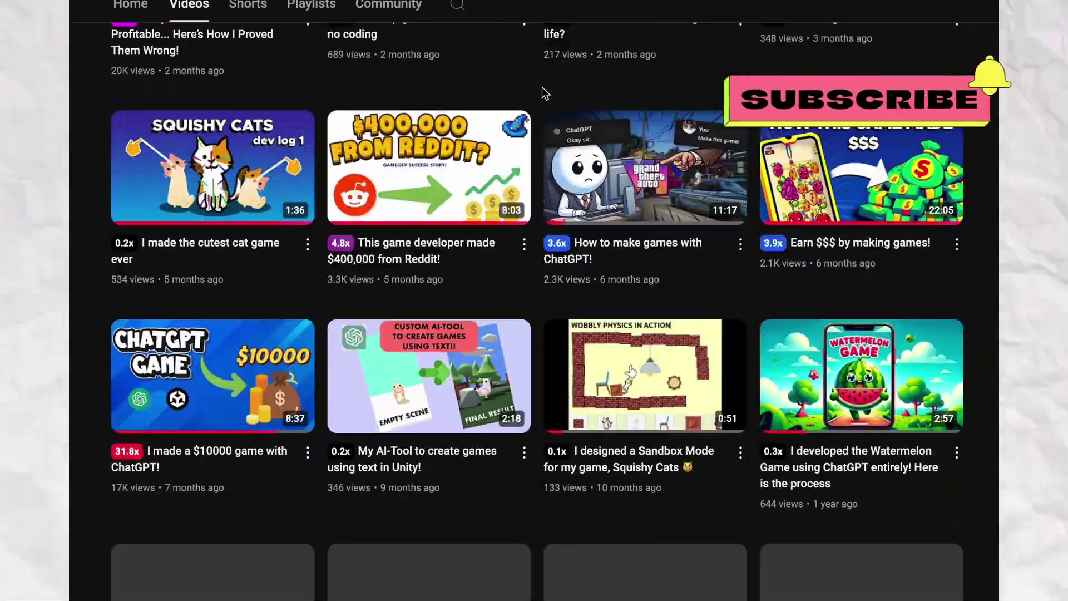